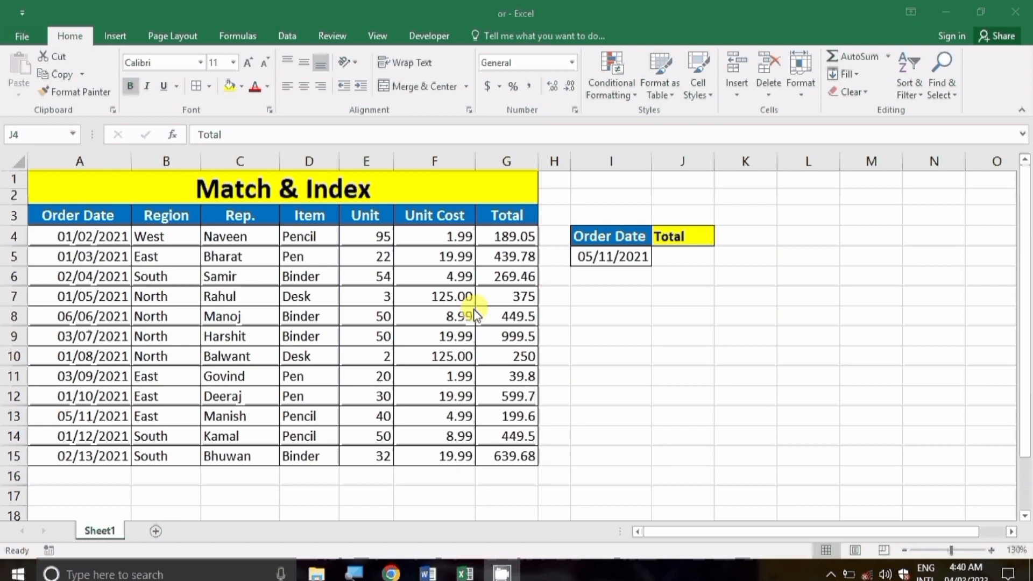
Step: Start an INDEX formula in J5, under the Total heading in J4
{"action": "left_click", "coordinate": [660, 259]}
{"action": "left_click", "coordinate": [662, 259]}
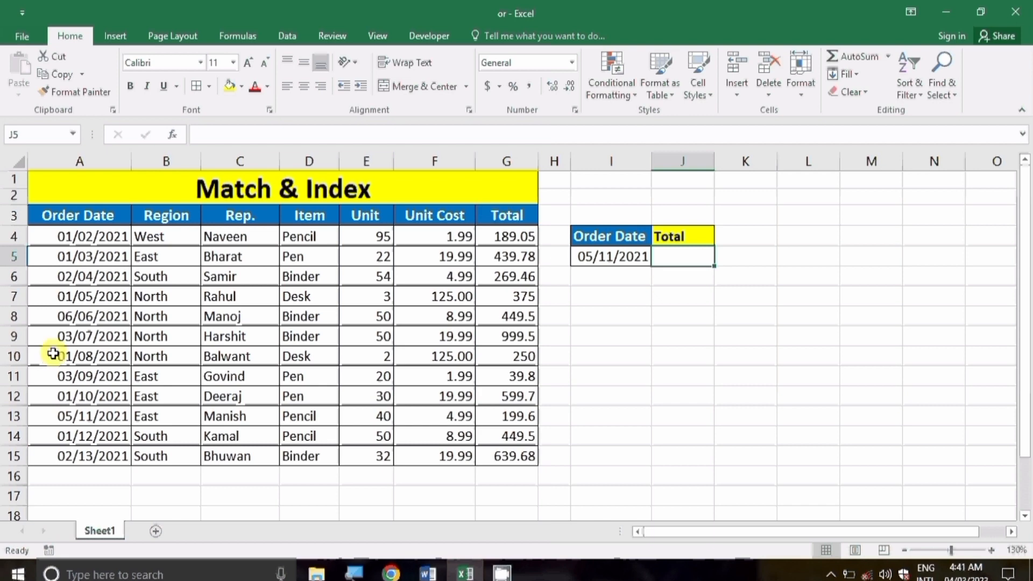
{"action": "left_click", "coordinate": [670, 231]}
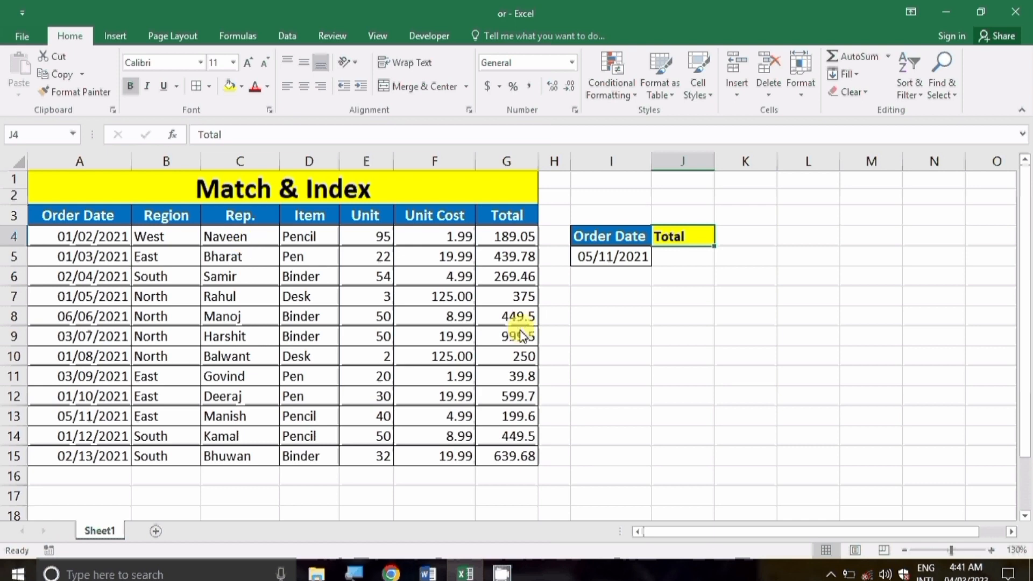
{"action": "left_click", "coordinate": [666, 257]}
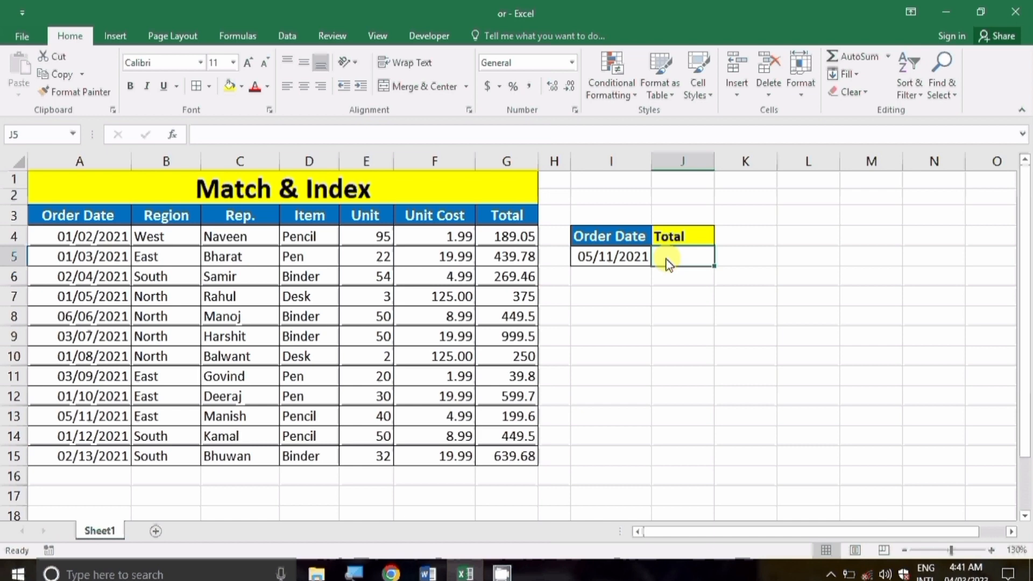
{"action": "type", "text": "="}
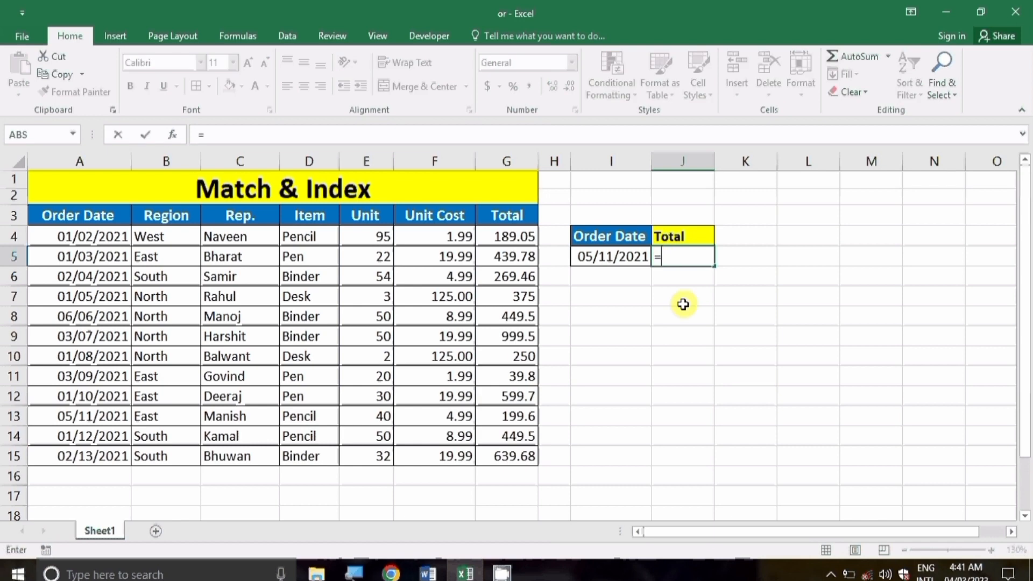
{"action": "type", "text": "index"}
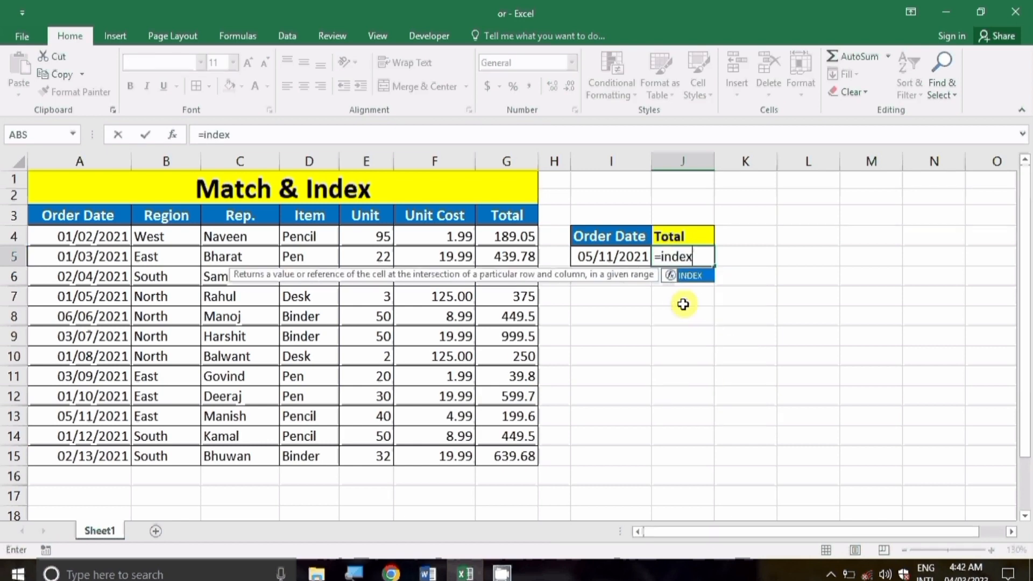
{"action": "key", "text": "Tab"}
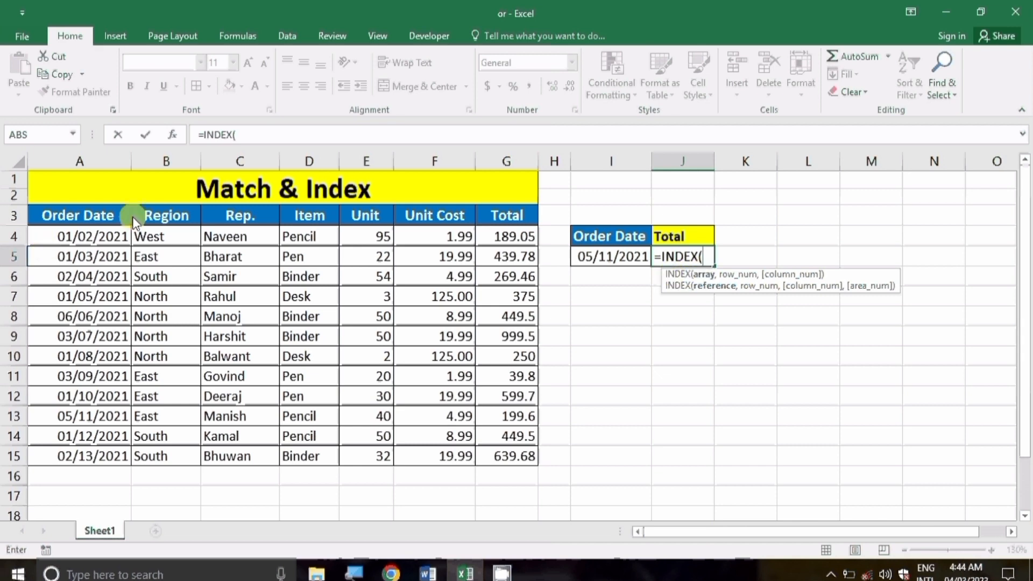
Step: Complete =INDEX(A3:G15,11,7) so J5 returns 199.6 for 05/11/2021
{"action": "left_click", "coordinate": [95, 216]}
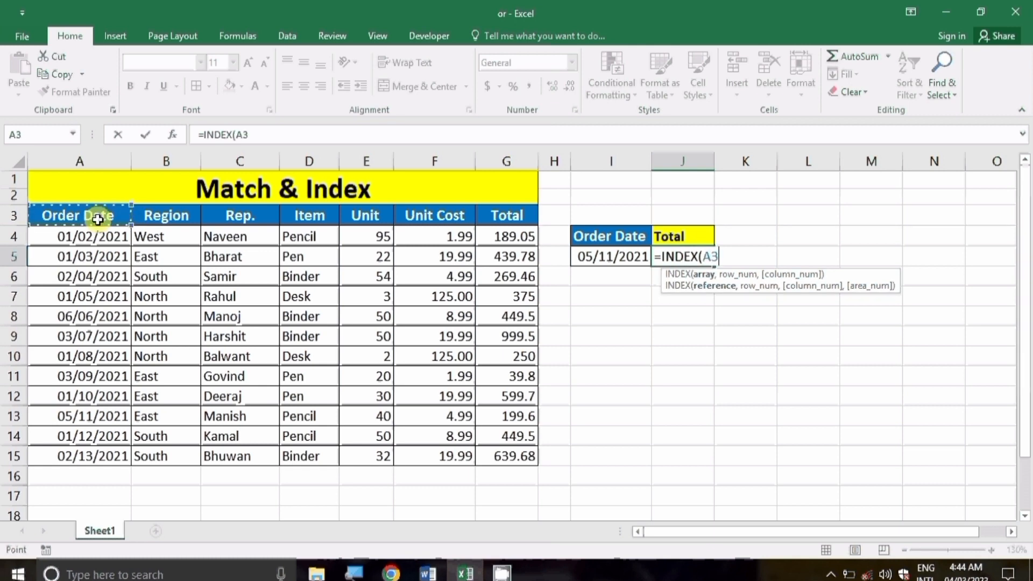
{"action": "key", "text": "ctrl+shift+Right"}
{"action": "key", "text": "ctrl+shift+Down"}
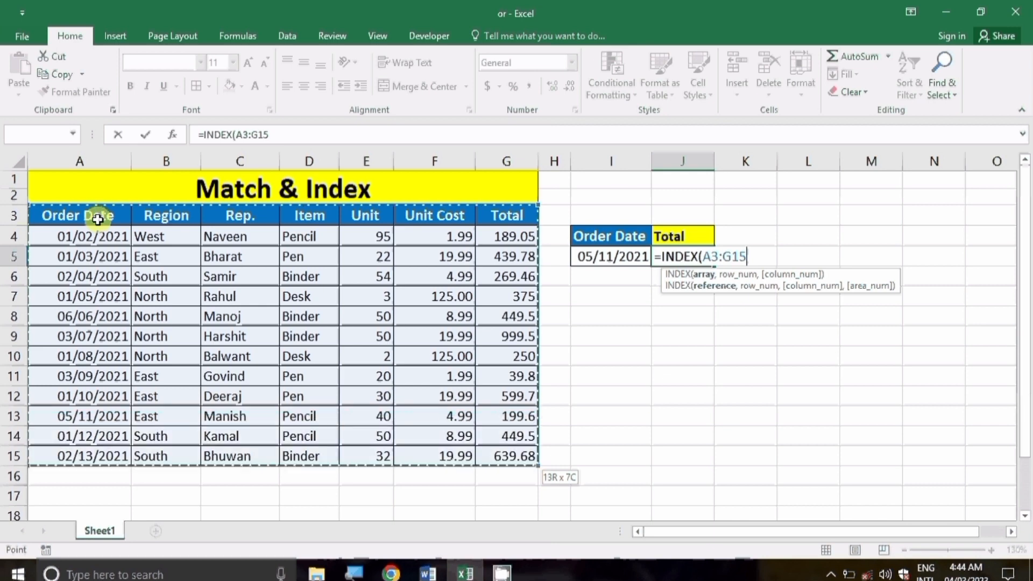
{"action": "type", "text": ","}
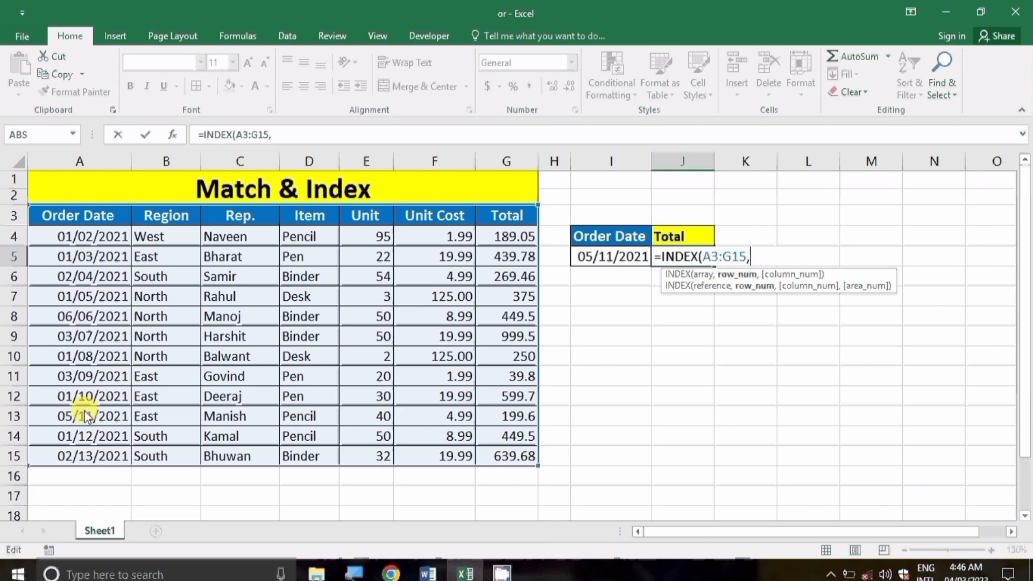
{"action": "type", "text": "11"}
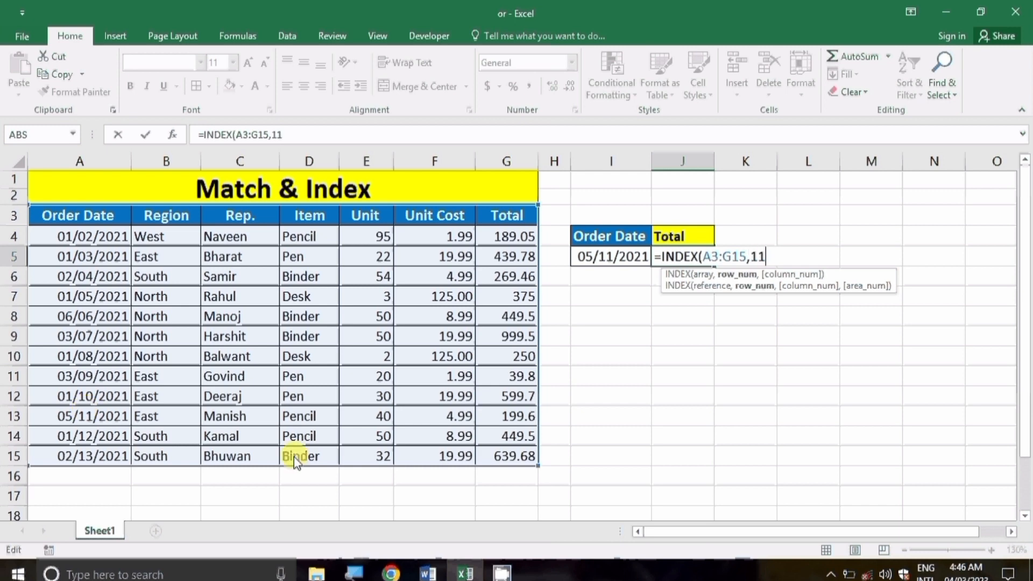
{"action": "type", "text": ","}
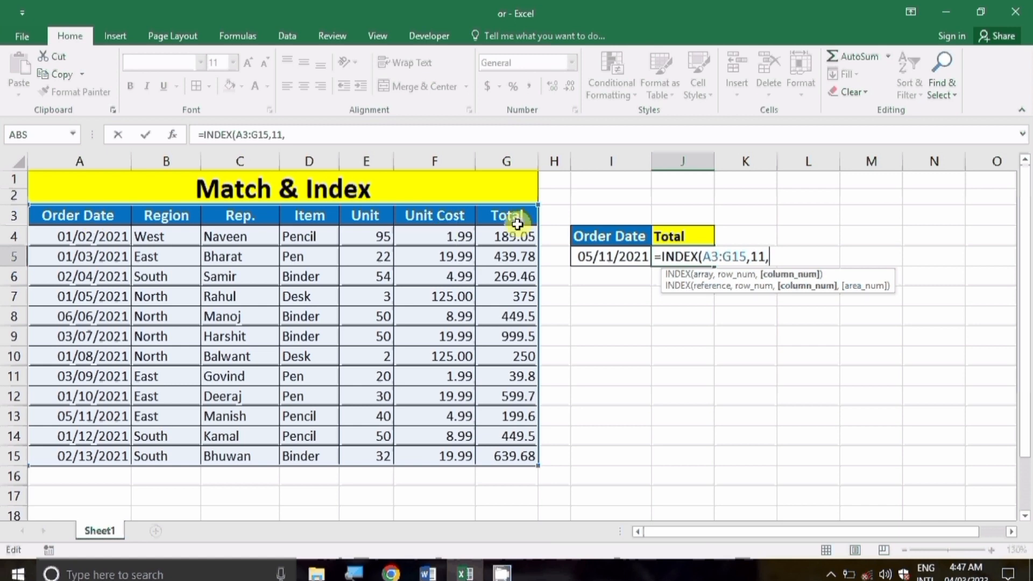
{"action": "type", "text": "7)"}
{"action": "key", "text": "Return"}
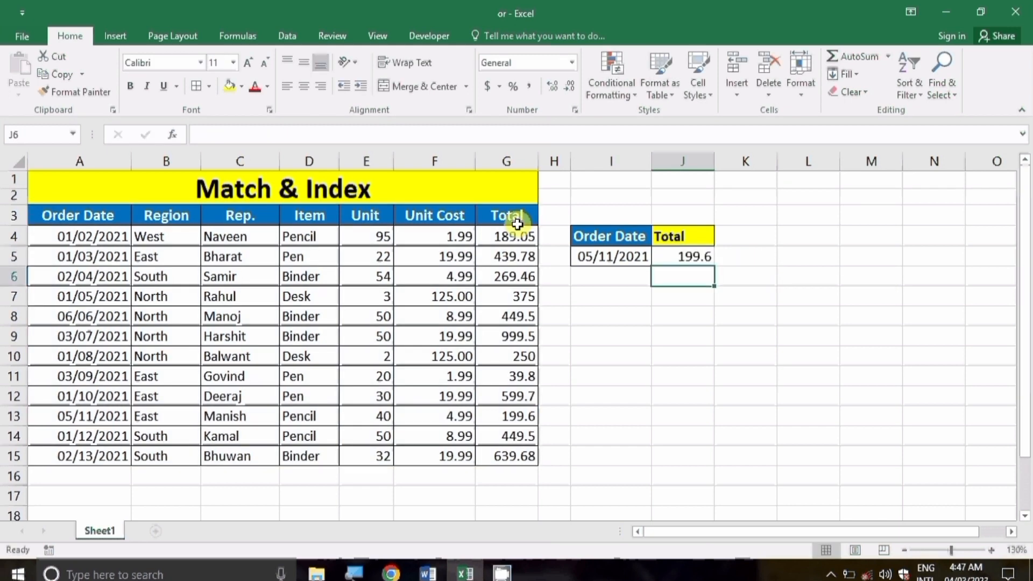
{"action": "left_click", "coordinate": [706, 259]}
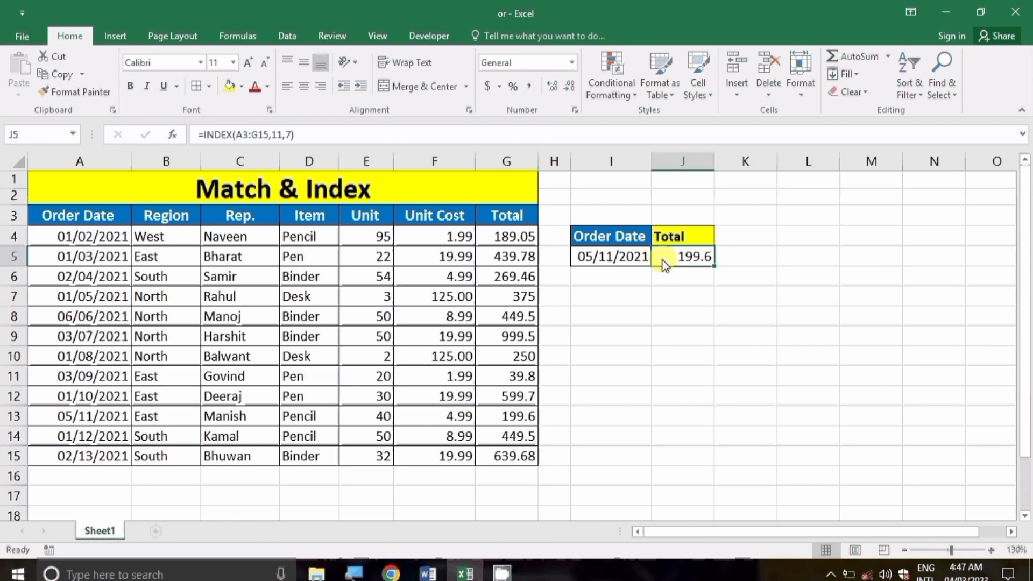
Step: Enter =MATCH(I9,A3:G3,0) in J9 so it returns 5 for Unit
{"action": "left_click", "coordinate": [609, 321]}
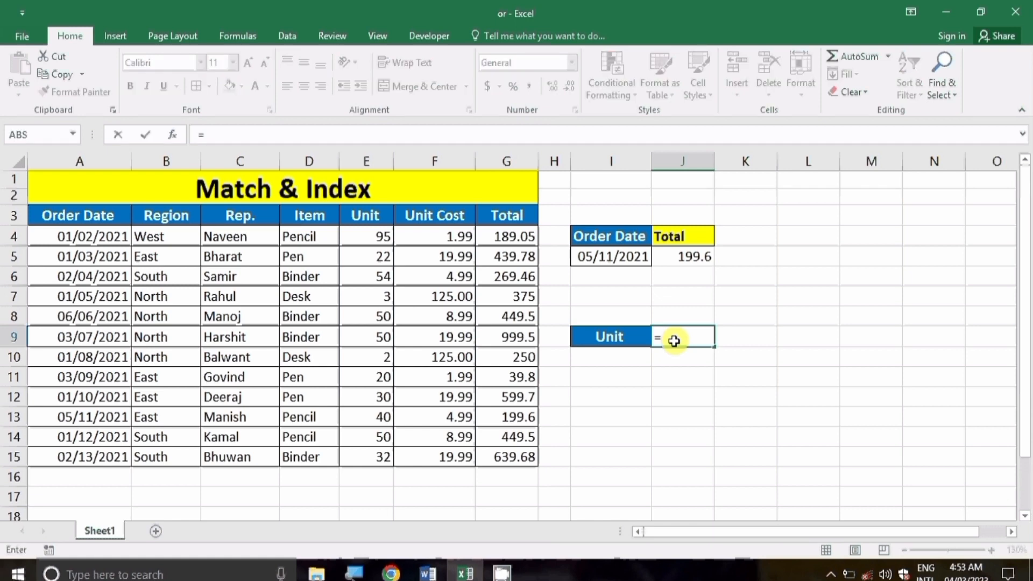
{"action": "type", "text": "match"}
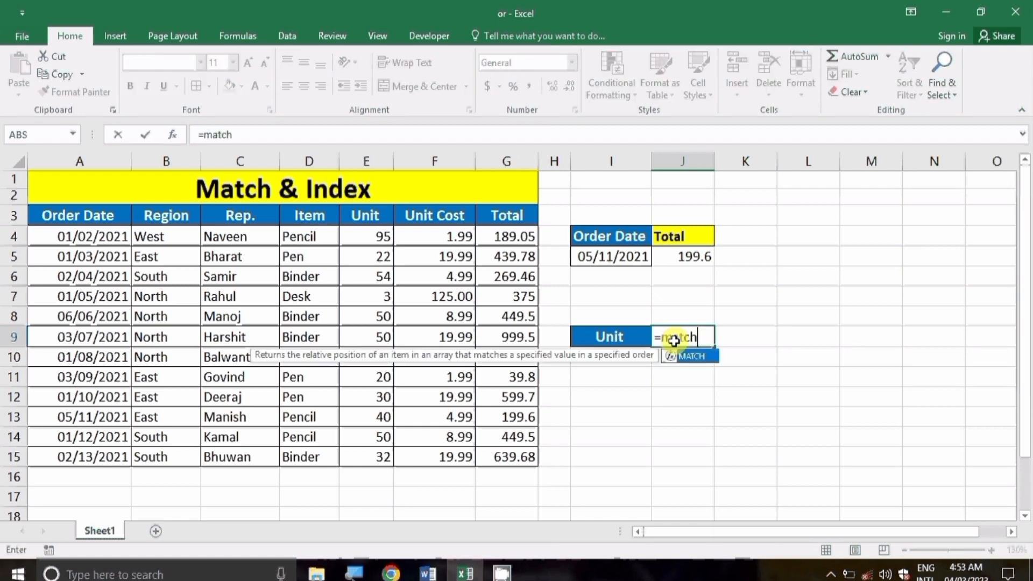
{"action": "key", "text": "Tab"}
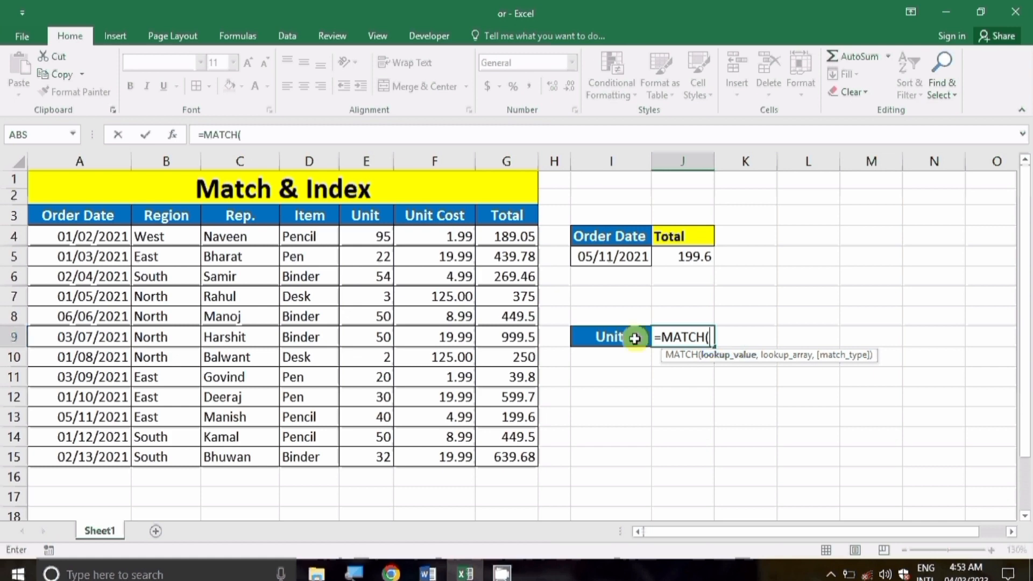
{"action": "left_click", "coordinate": [626, 336]}
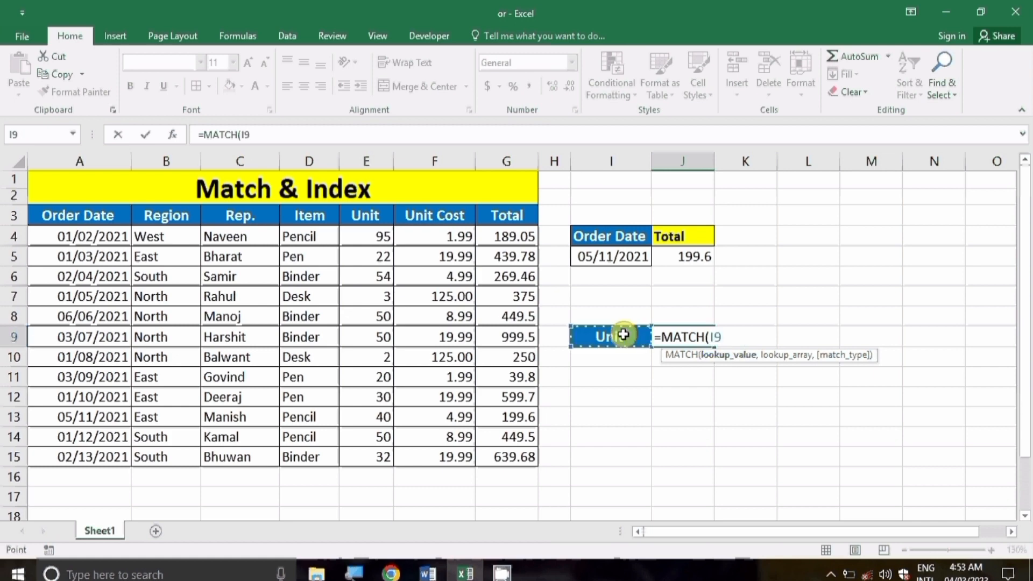
{"action": "type", "text": ","}
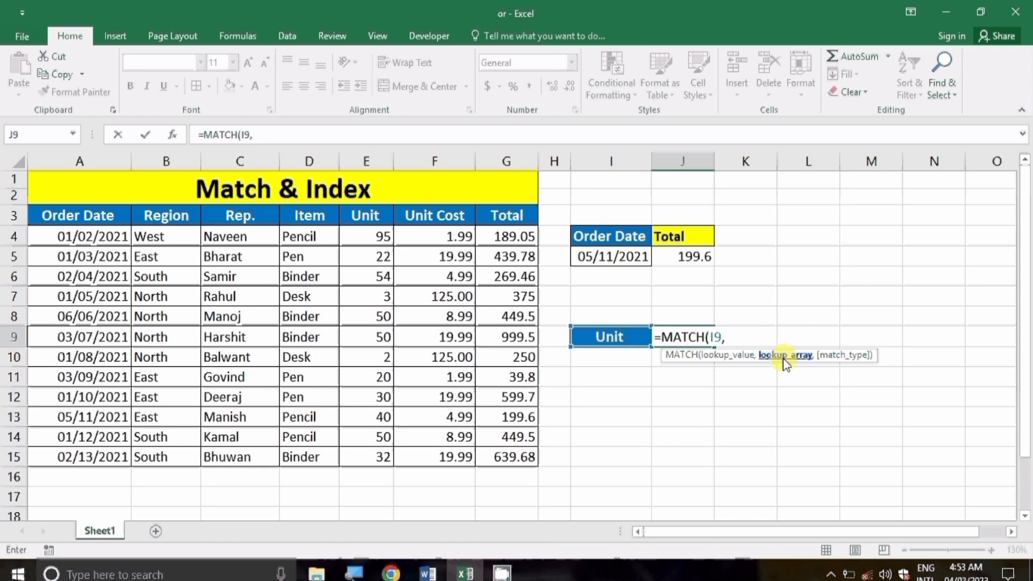
{"action": "left_click", "coordinate": [68, 215]}
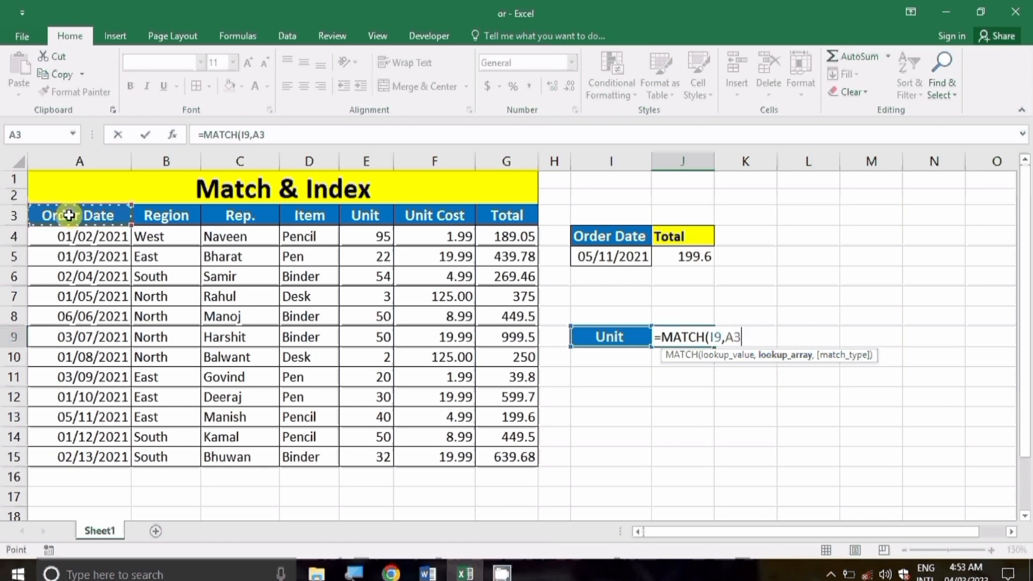
{"action": "key", "text": "ctrl+shift+Right"}
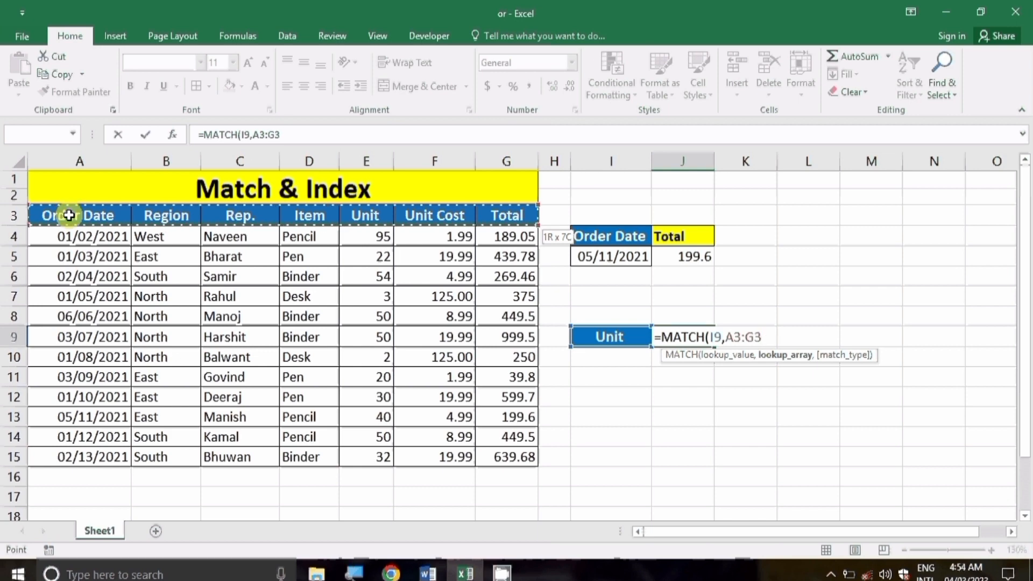
{"action": "type", "text": ","}
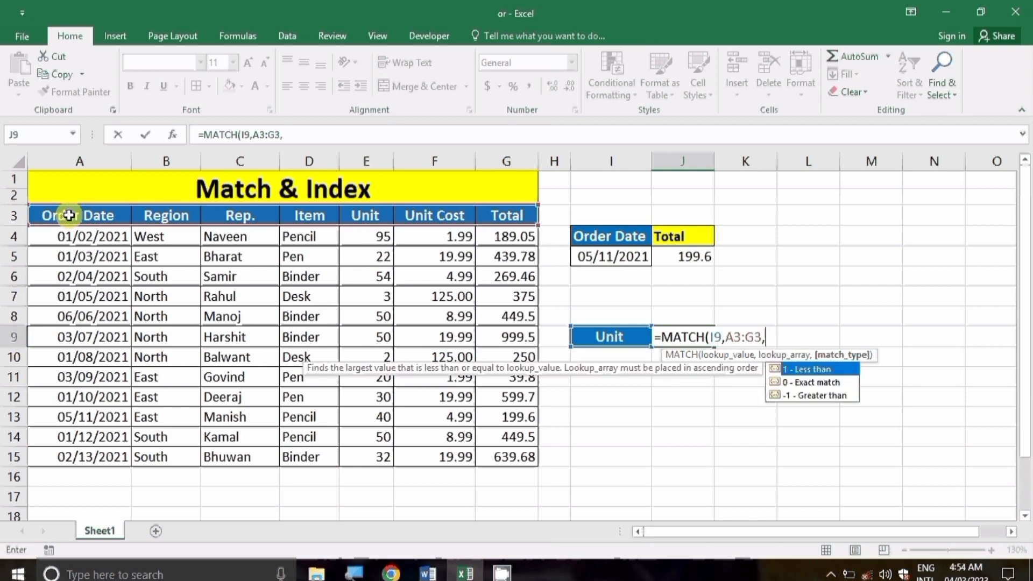
{"action": "type", "text": "0"}
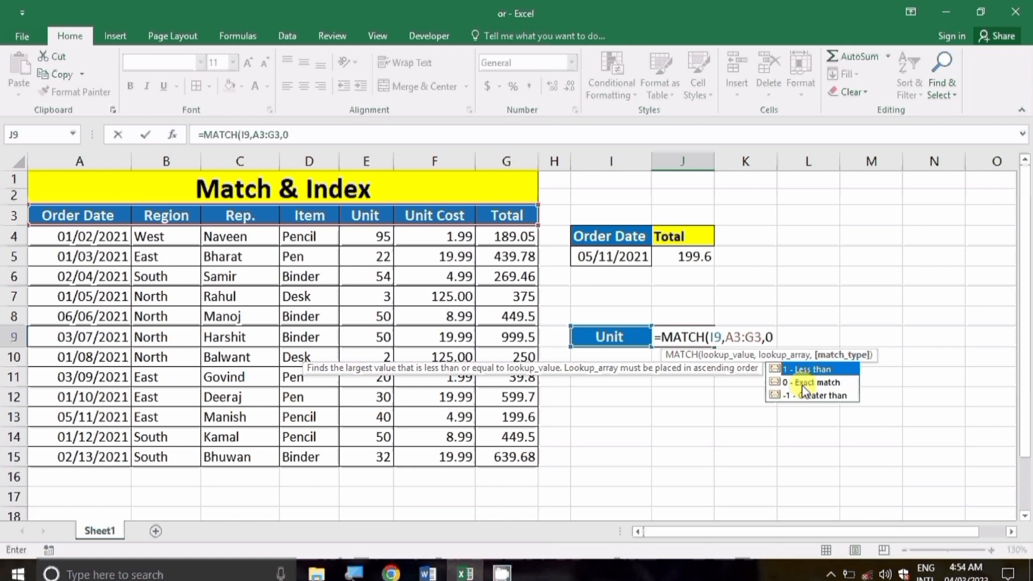
{"action": "type", "text": ")"}
{"action": "key", "text": "Return"}
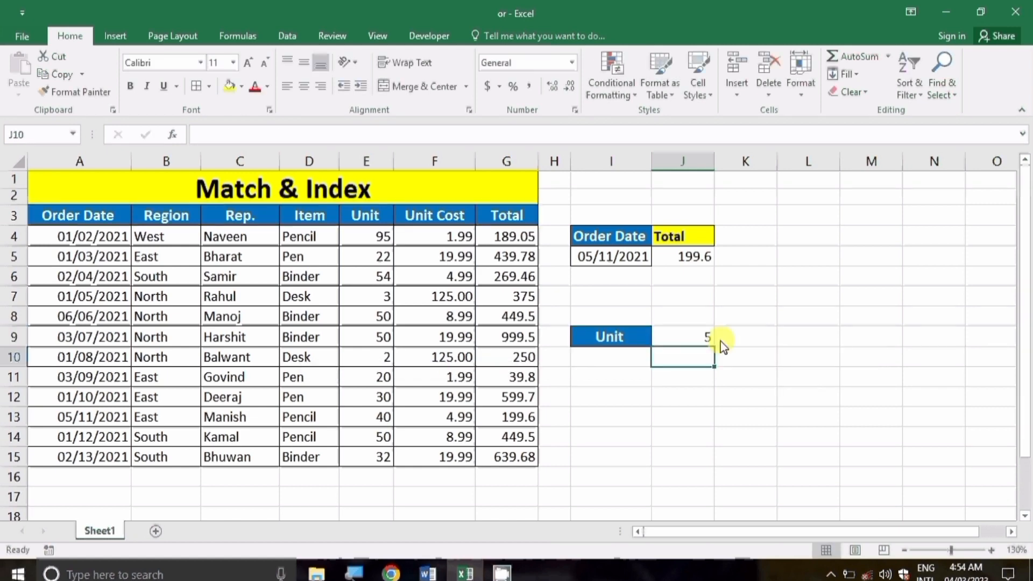
{"action": "left_click", "coordinate": [696, 334]}
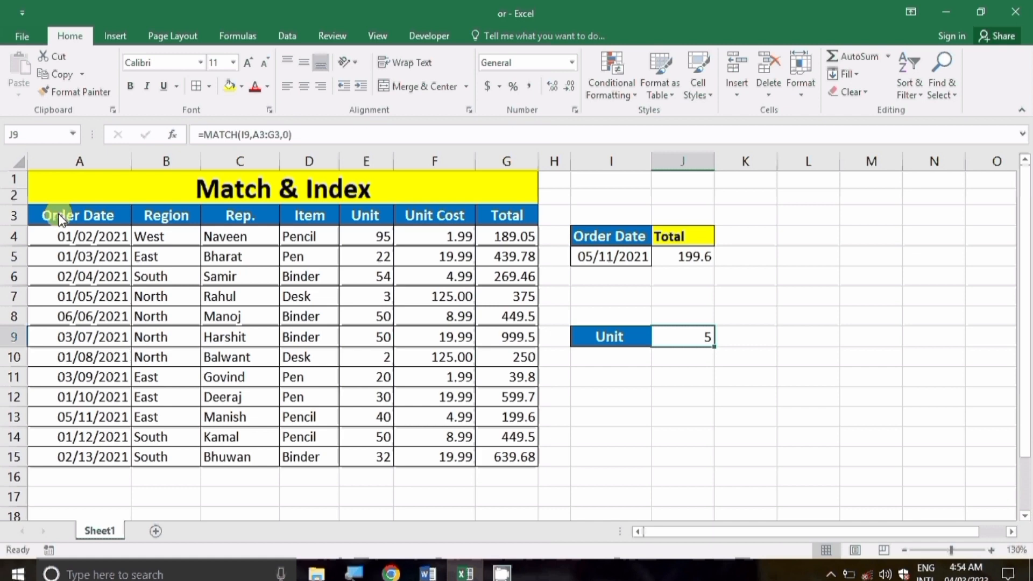
Step: Copy the date 03/09/2021 from A11 into I10
{"action": "left_click", "coordinate": [606, 353]}
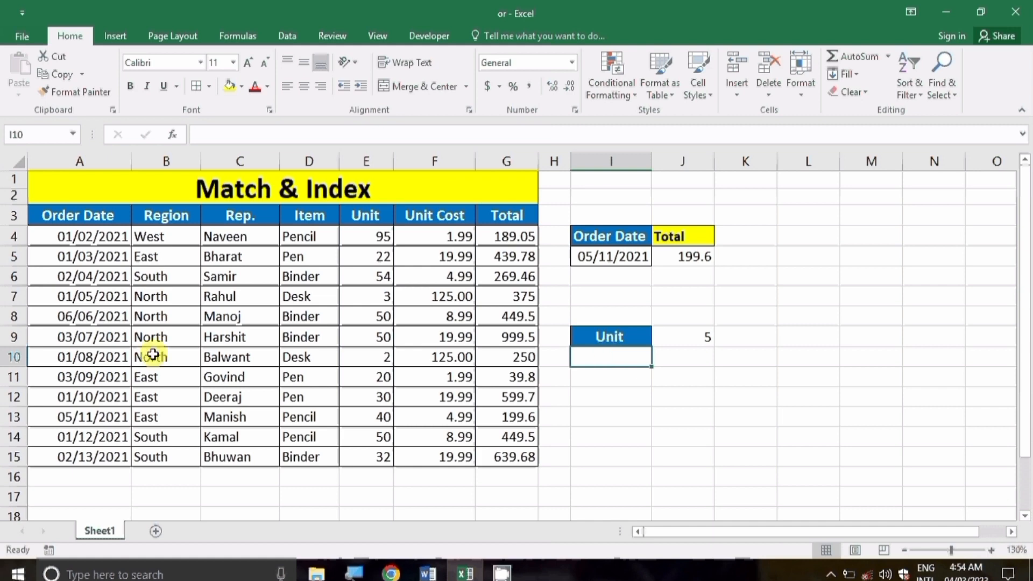
{"action": "left_click", "coordinate": [103, 379]}
{"action": "key", "text": "ctrl+c"}
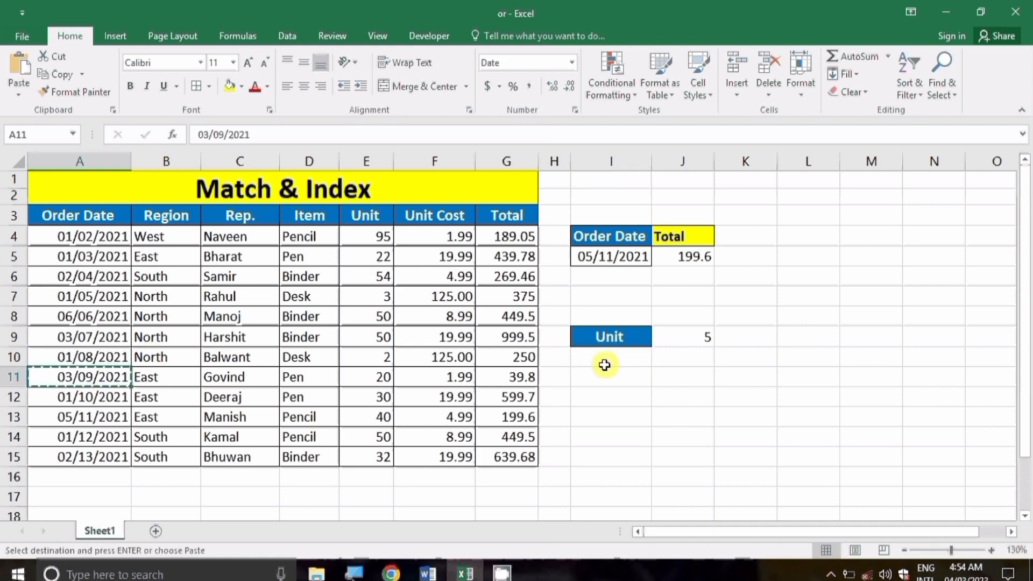
{"action": "left_click", "coordinate": [605, 357]}
{"action": "key", "text": "ctrl+v"}
{"action": "left_click", "coordinate": [666, 356]}
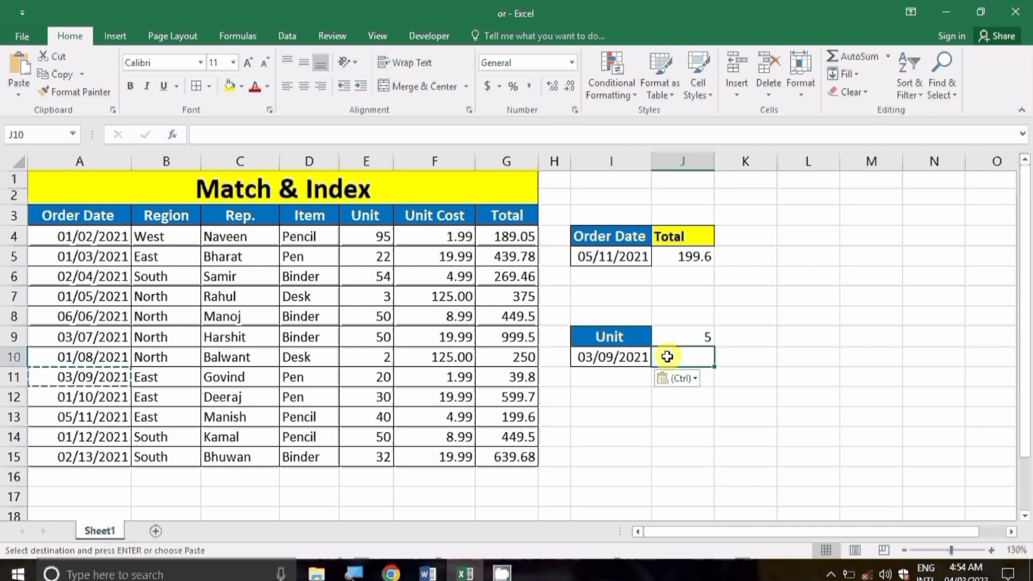
{"action": "key", "text": "Escape"}
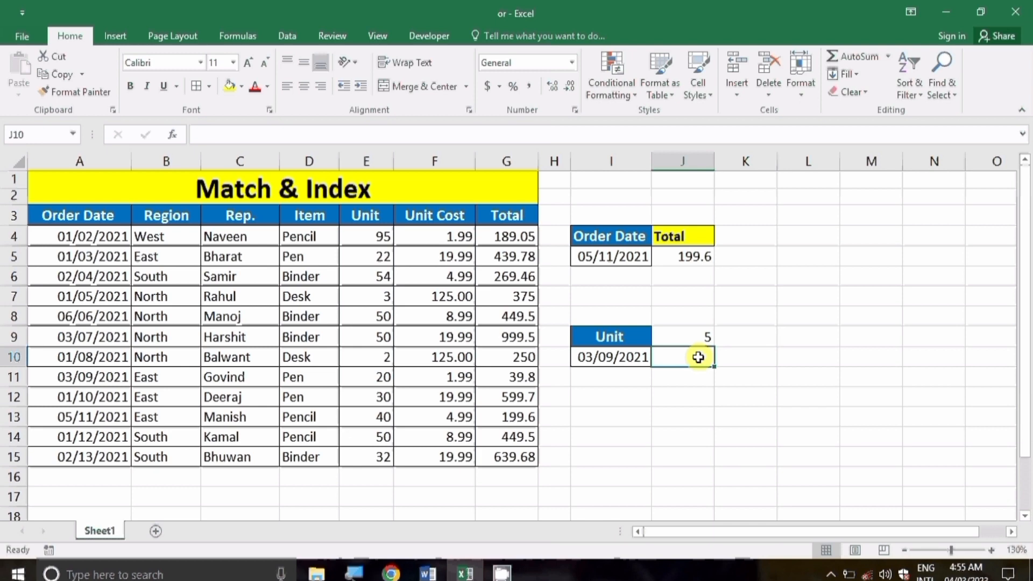
Step: Enter =MATCH(I10,A3:A15,0) in J10, returning 9 for 03/09/2021
{"action": "type", "text": "=ma"}
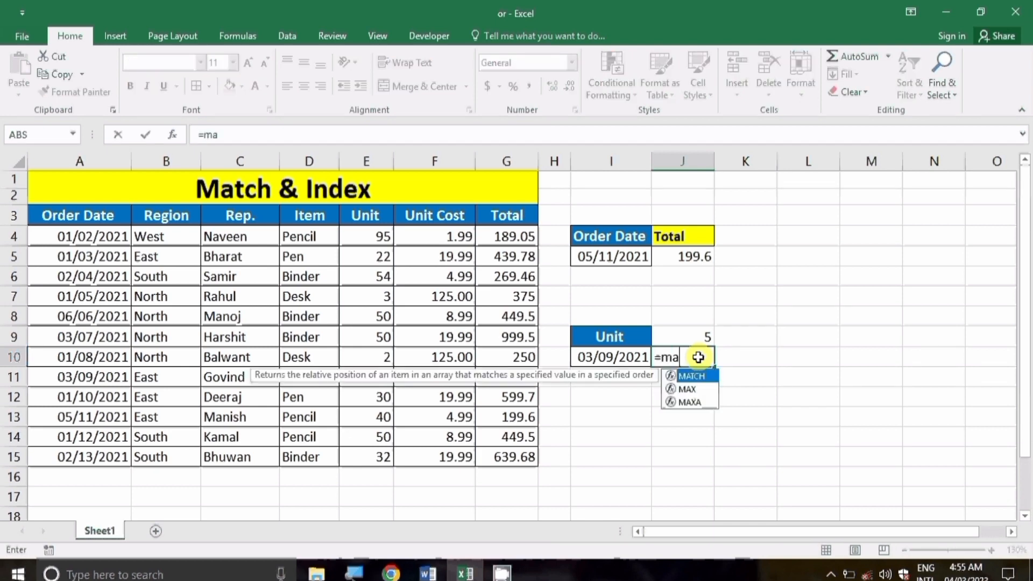
{"action": "type", "text": "tch"}
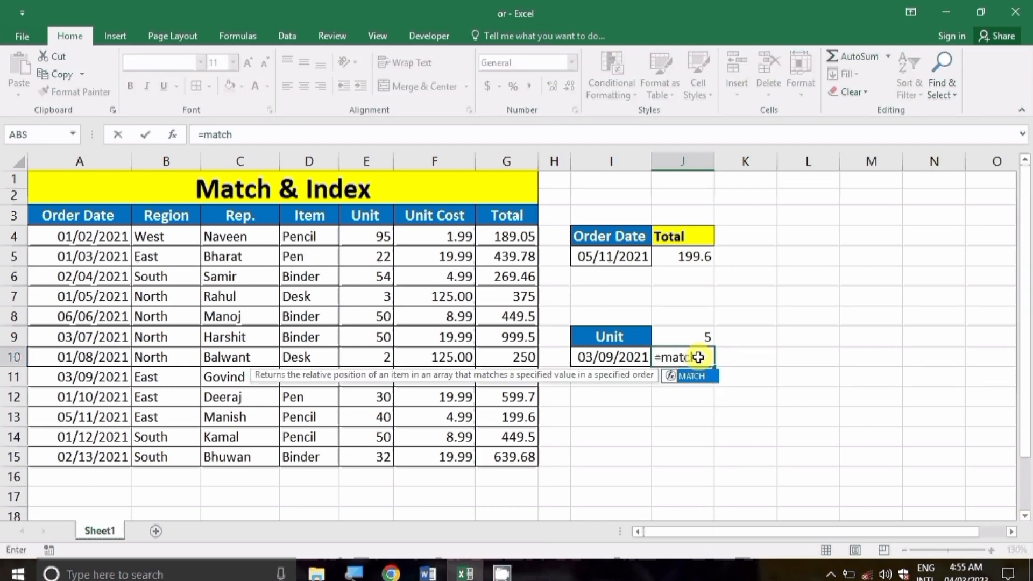
{"action": "key", "text": "Tab"}
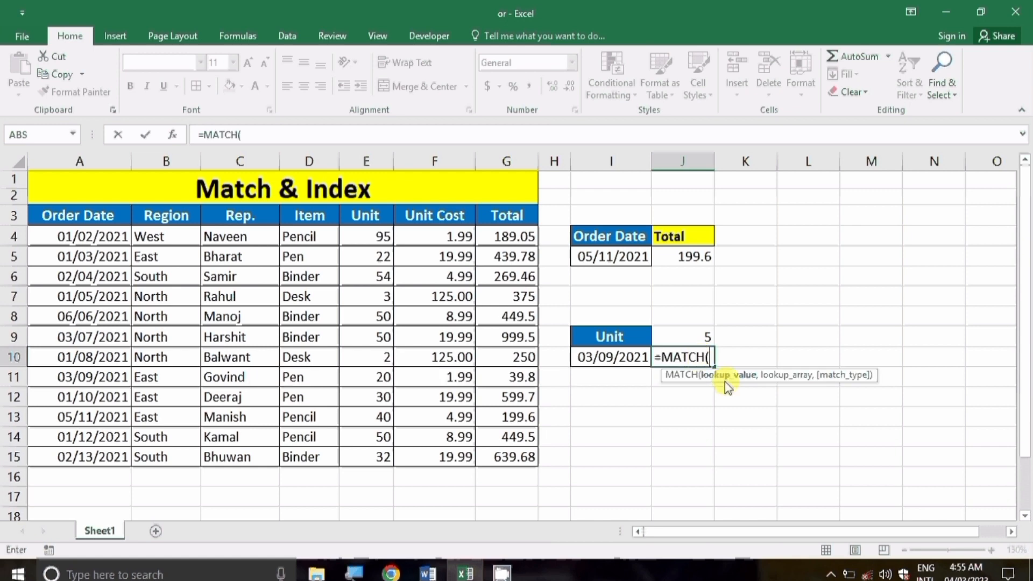
{"action": "left_click", "coordinate": [634, 363]}
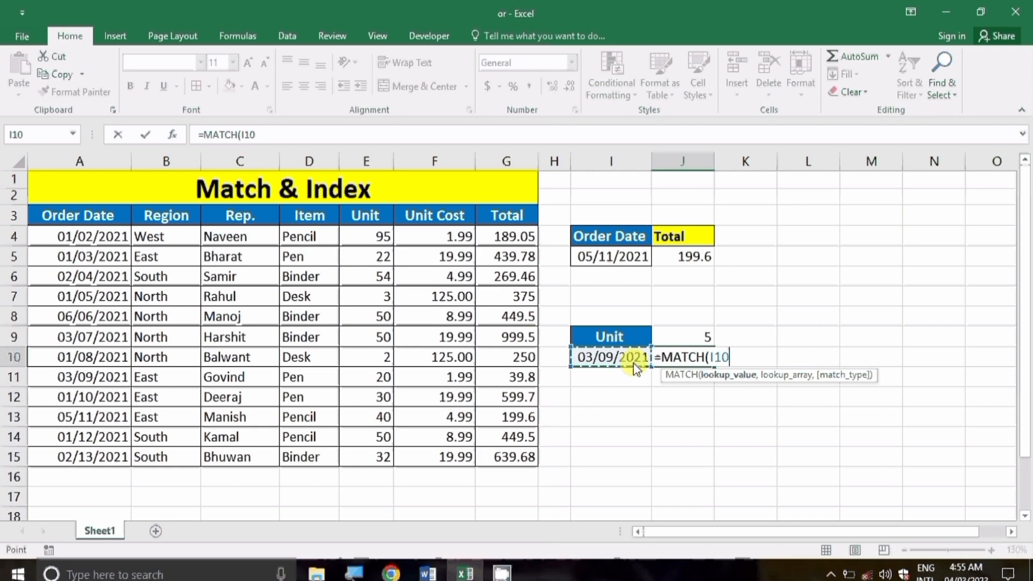
{"action": "type", "text": ","}
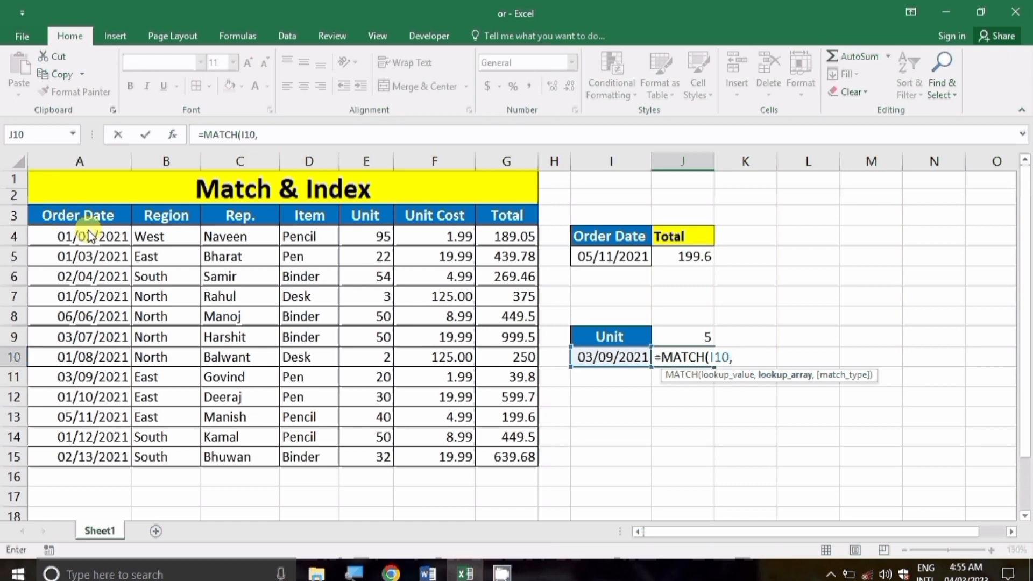
{"action": "left_click", "coordinate": [94, 216]}
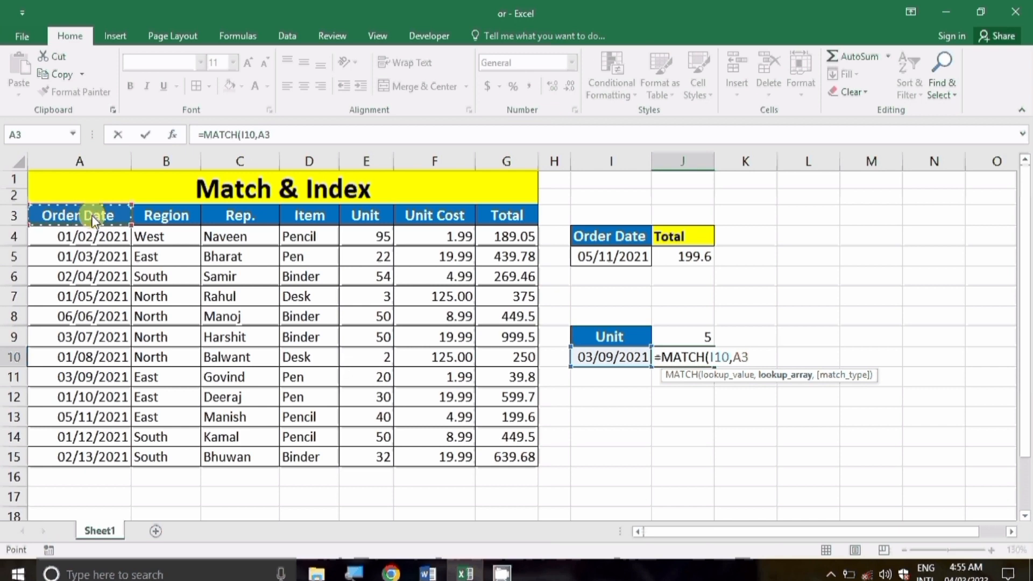
{"action": "key", "text": "ctrl+shift+Down"}
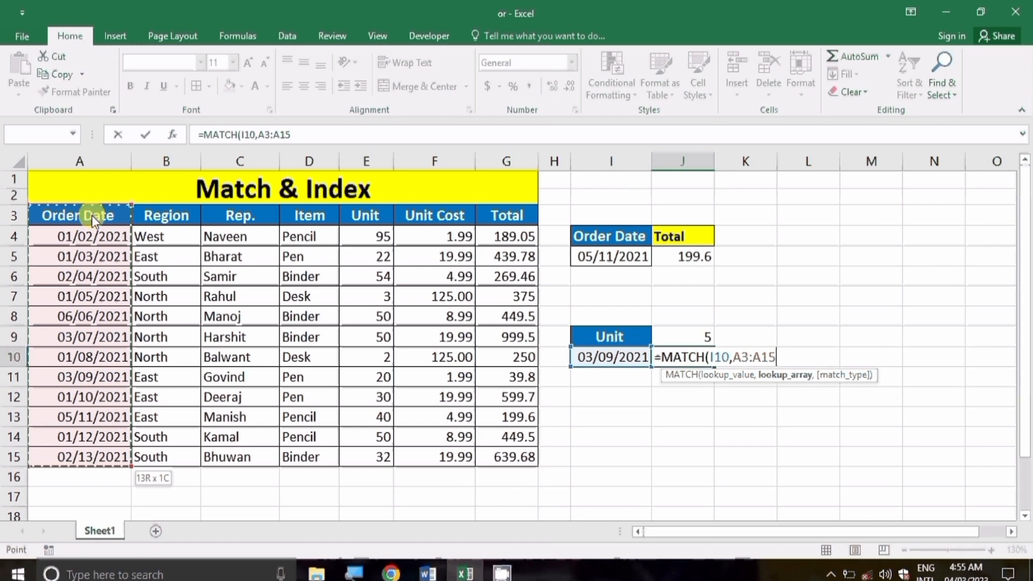
{"action": "type", "text": ","}
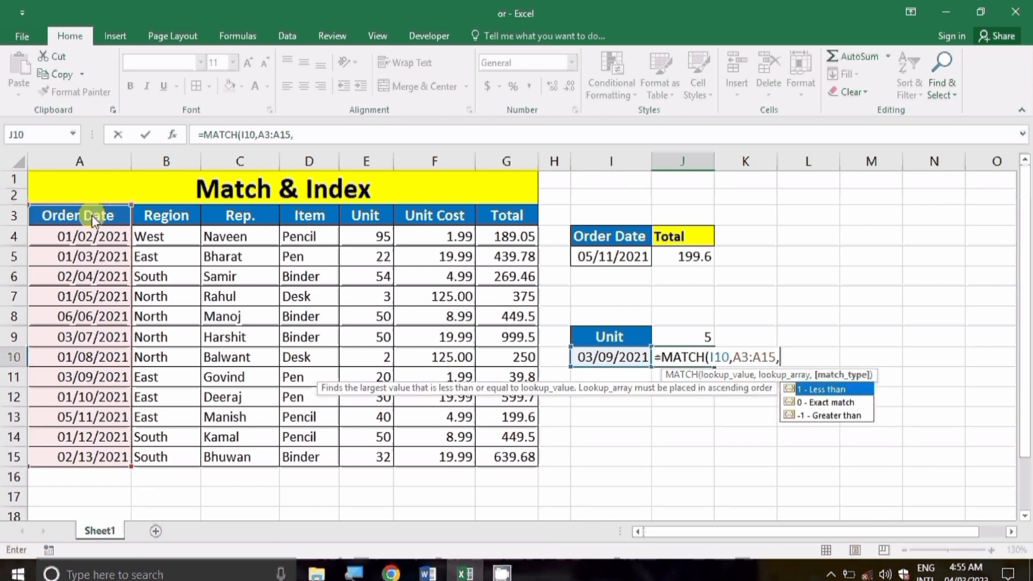
{"action": "type", "text": "0)"}
{"action": "key", "text": "Return"}
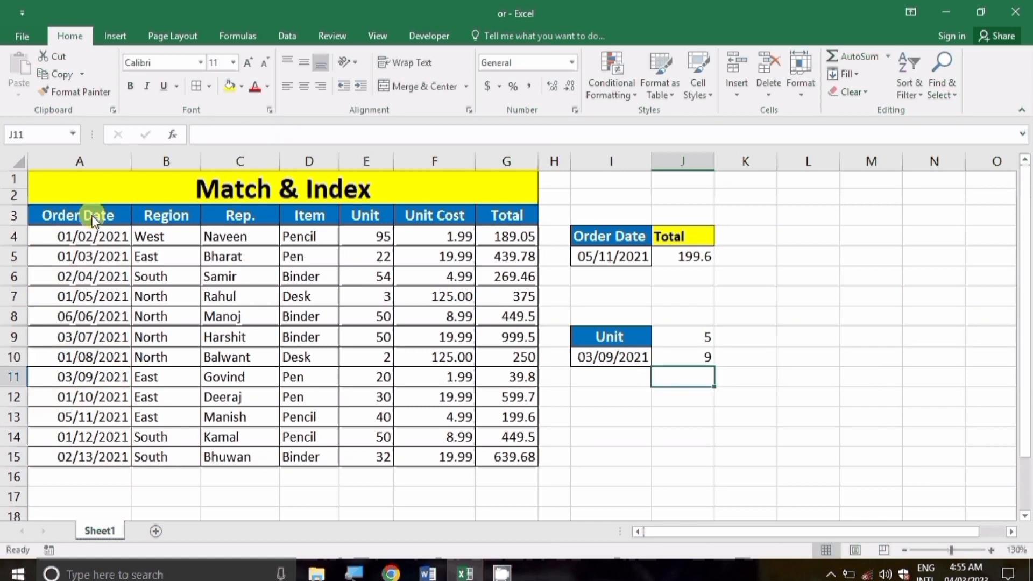
{"action": "key", "text": "Up"}
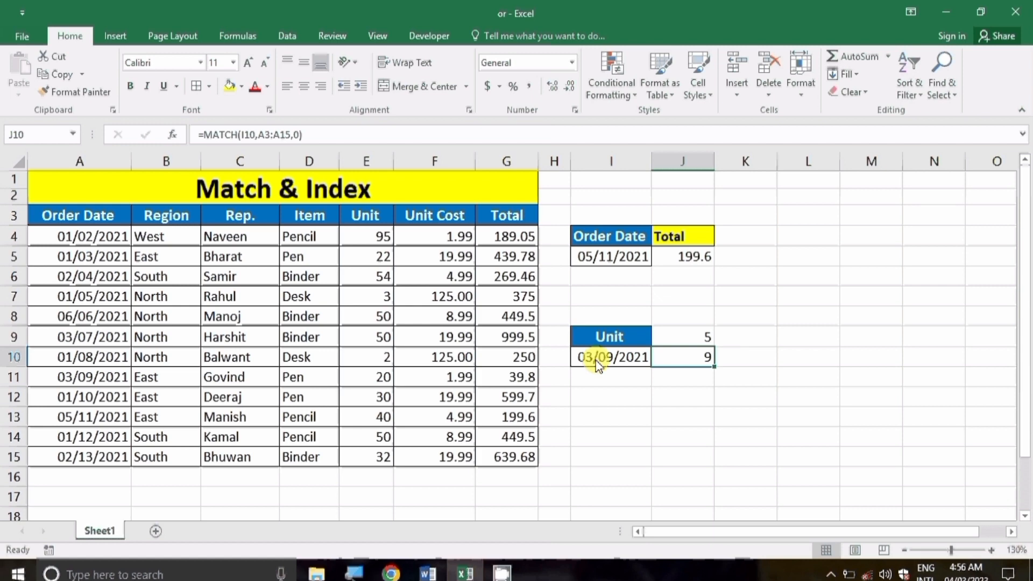
{"action": "left_click_drag", "start_coordinate": [610, 256], "coordinate": [669, 264]}
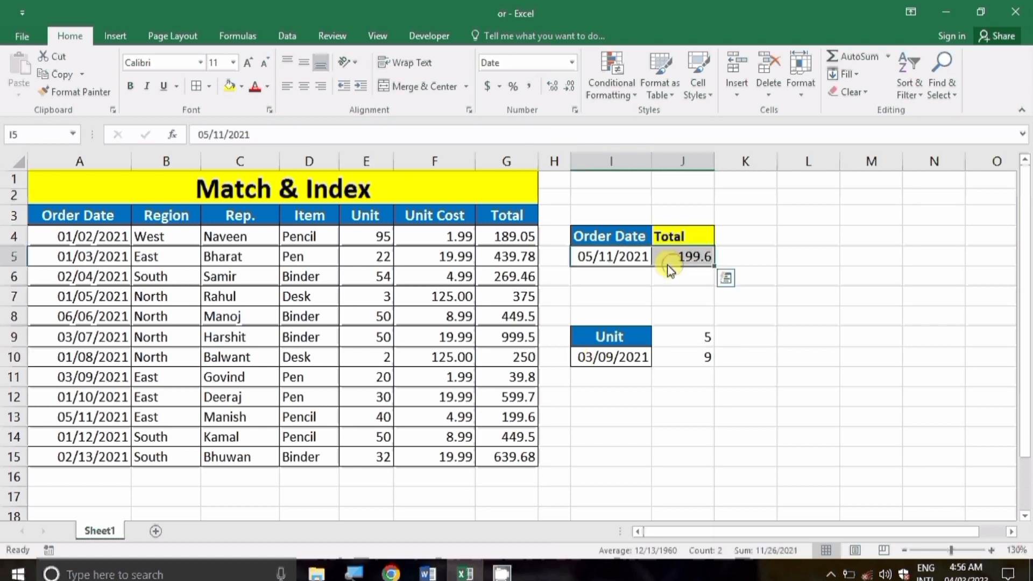
{"action": "left_click", "coordinate": [670, 256]}
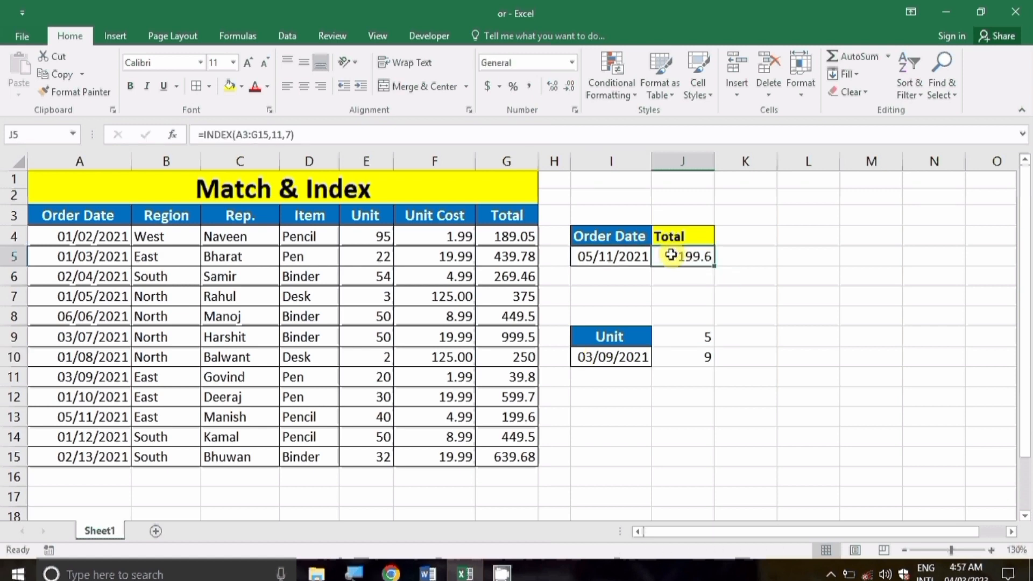
Step: Clear J5 and begin a new =INDEX(A3:G15, formula followed by a MATCH
{"action": "key", "text": "Delete"}
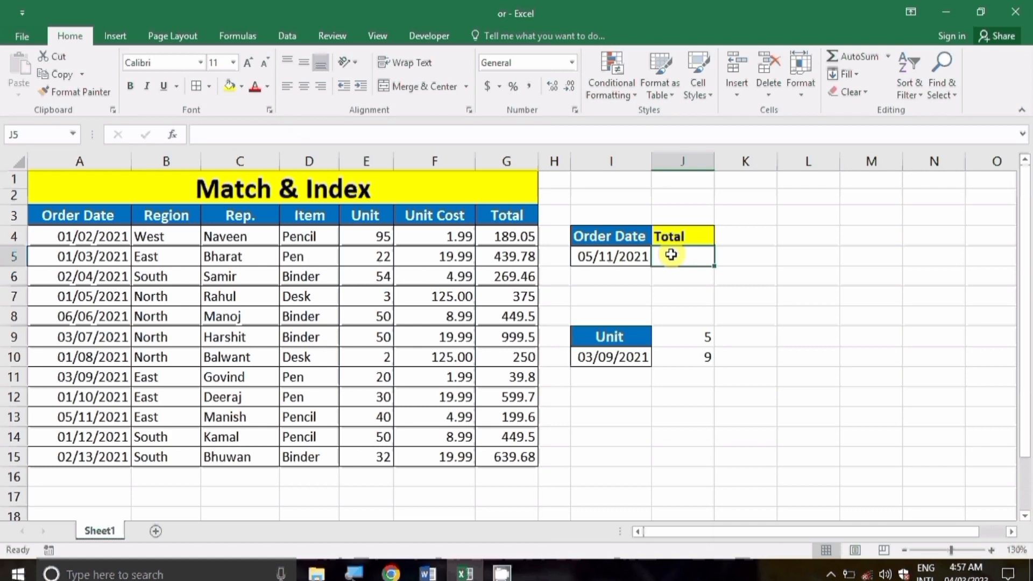
{"action": "type", "text": "=id"}
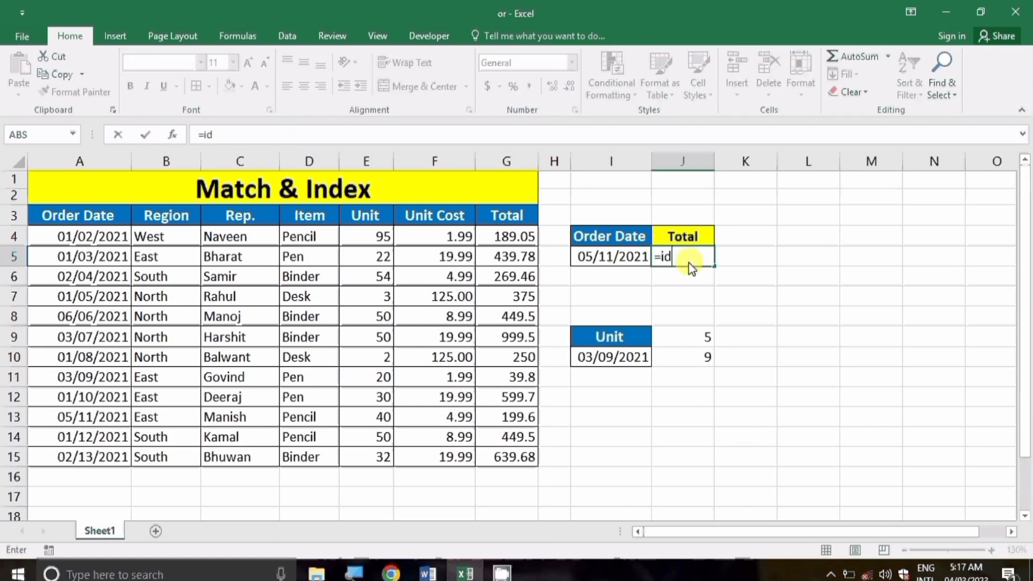
{"action": "key", "text": "BackSpace"}
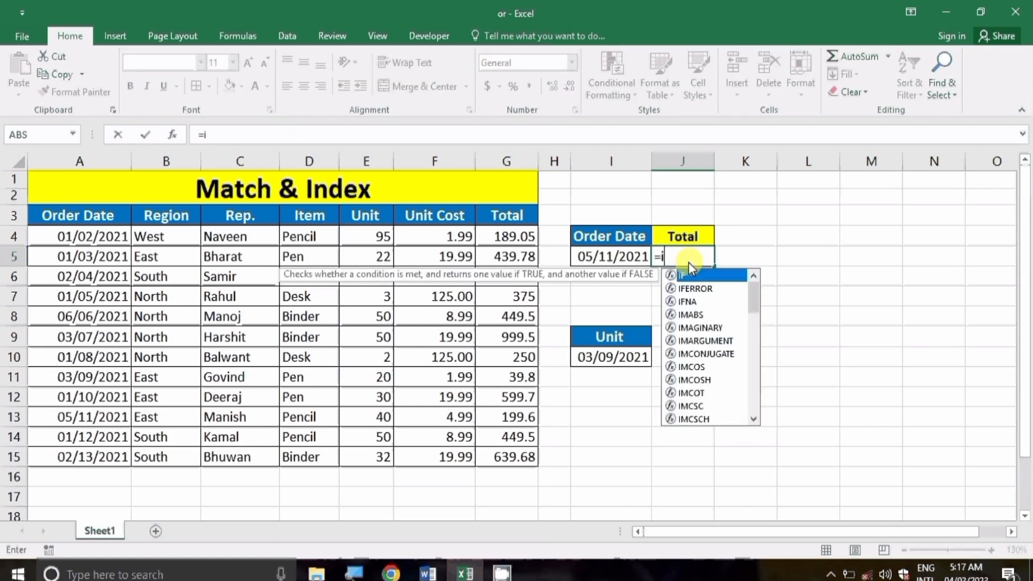
{"action": "type", "text": "nde"}
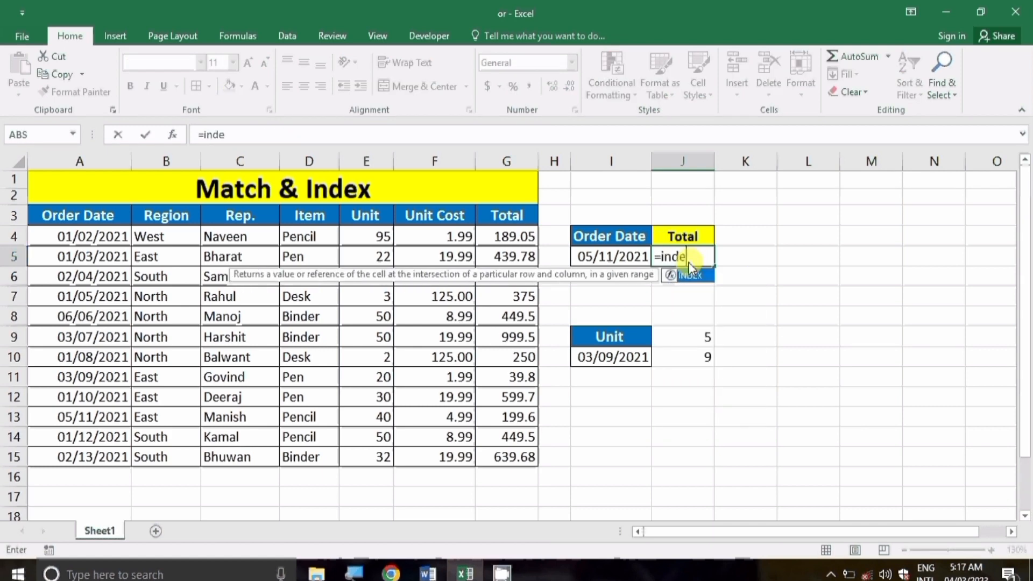
{"action": "key", "text": "Tab"}
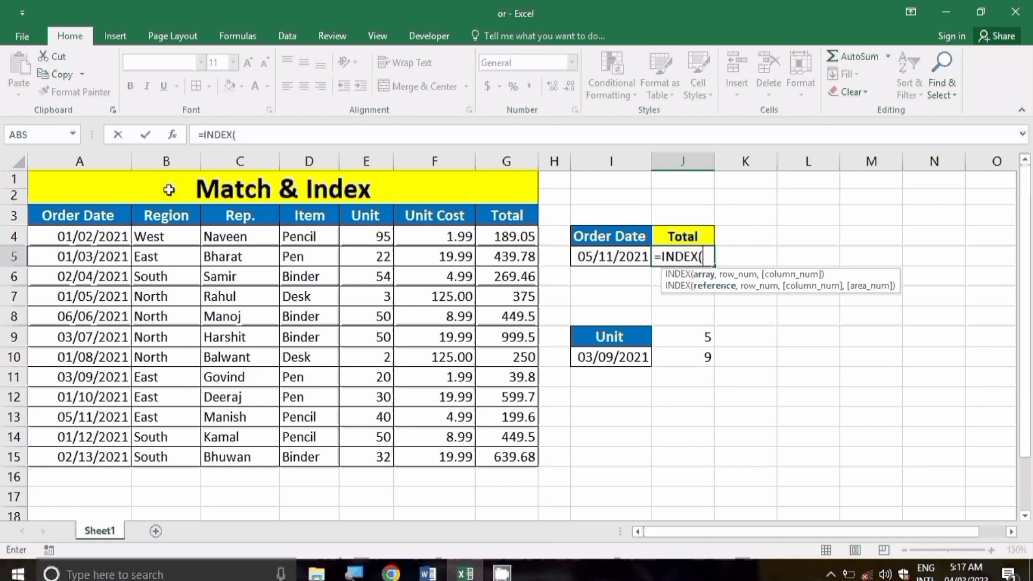
{"action": "left_click", "coordinate": [104, 217]}
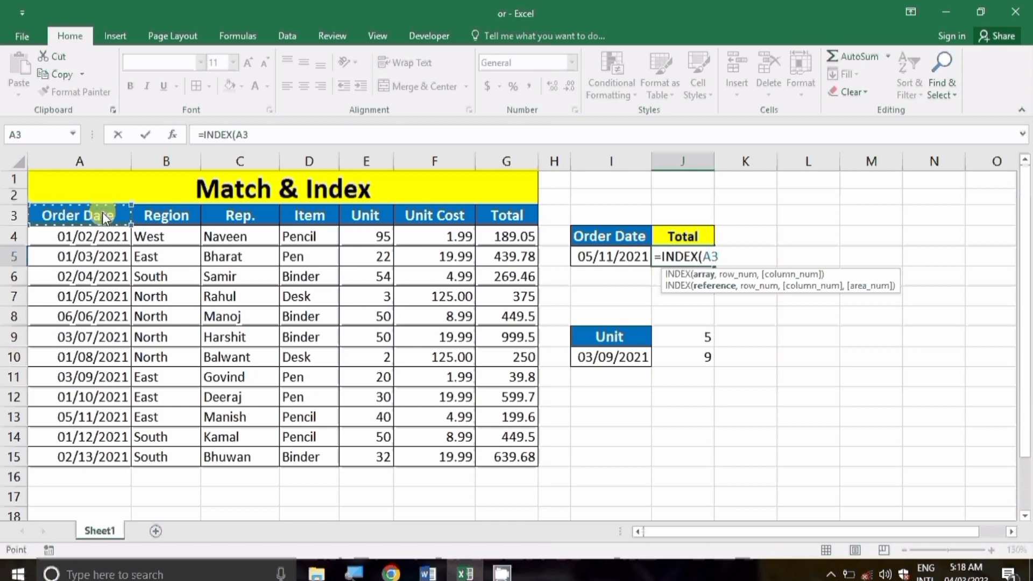
{"action": "key", "text": "ctrl+shift+Down"}
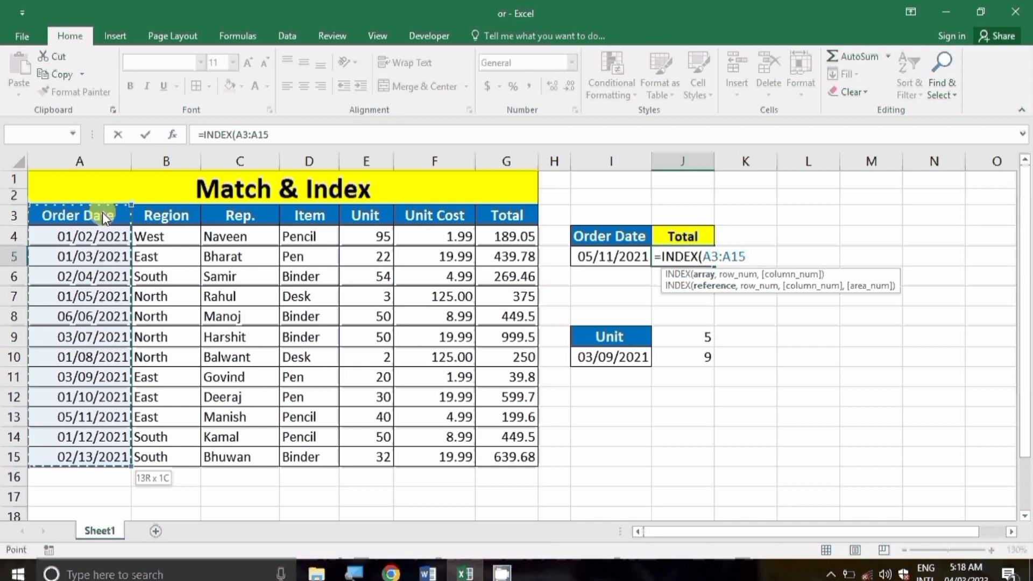
{"action": "key", "text": "ctrl+shift+Right"}
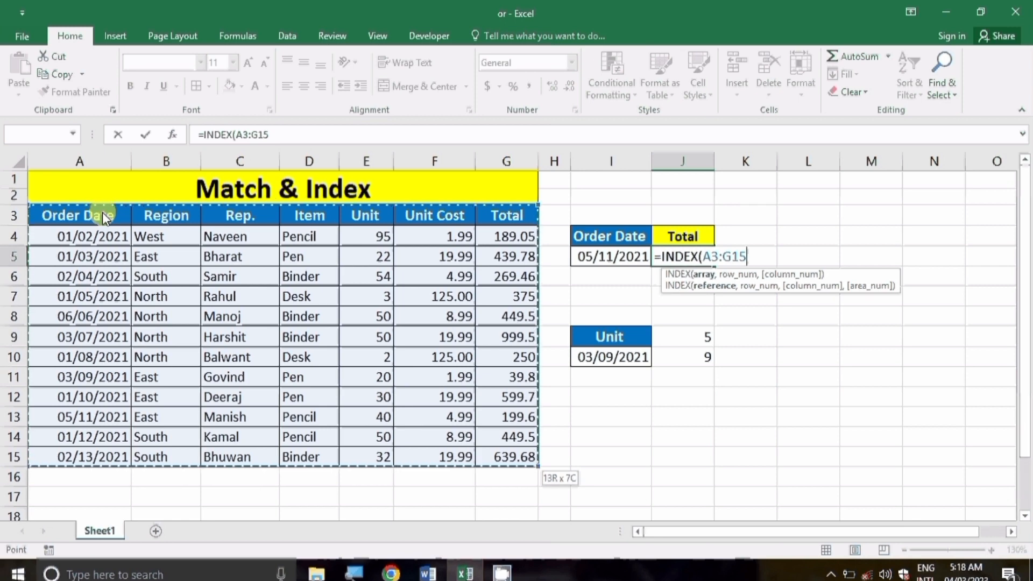
{"action": "type", "text": ",m"}
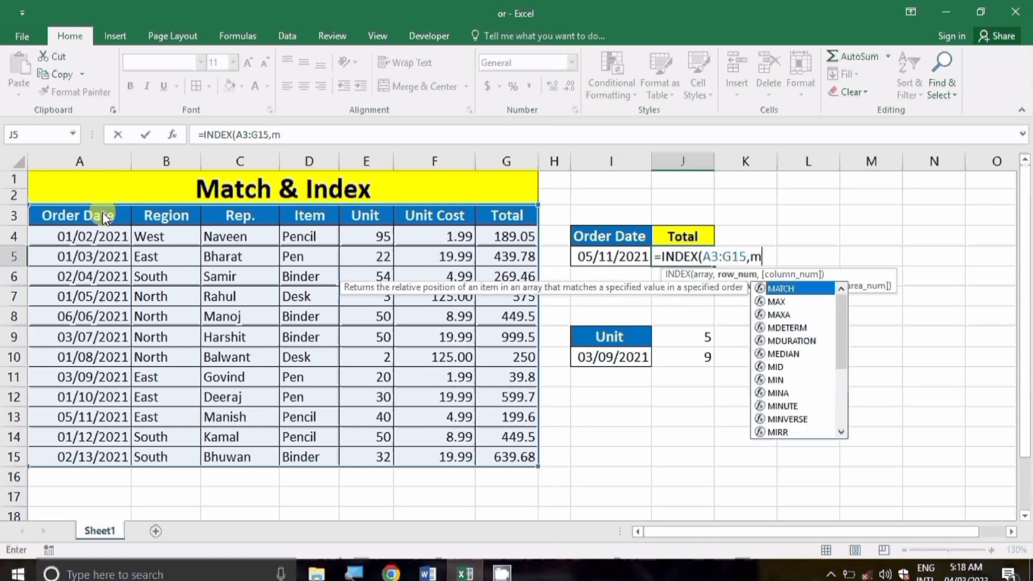
{"action": "type", "text": "atch"}
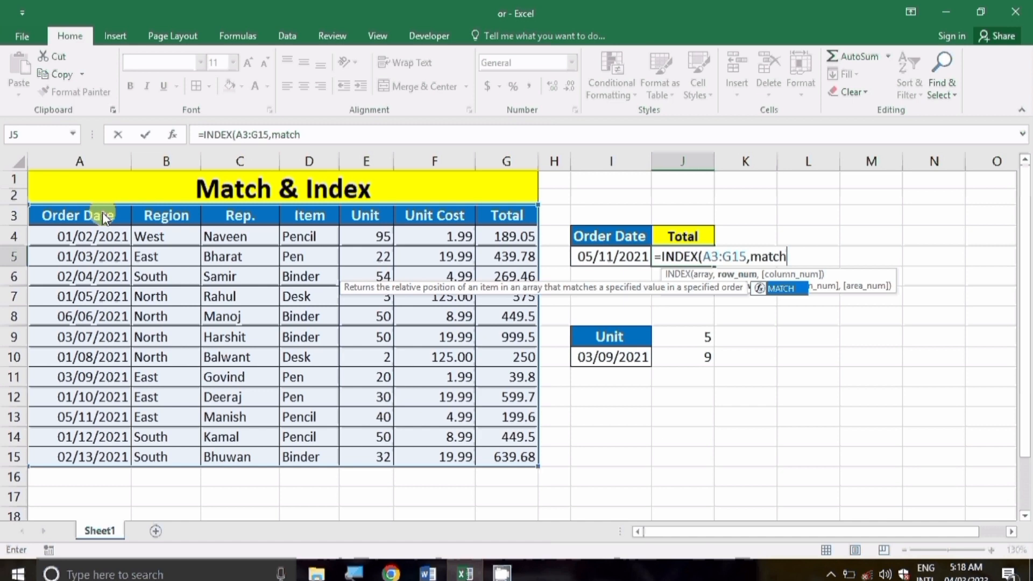
Step: Nest MATCH(I5,A3:A15,0) as the INDEX row argument in J5
{"action": "key", "text": "Tab"}
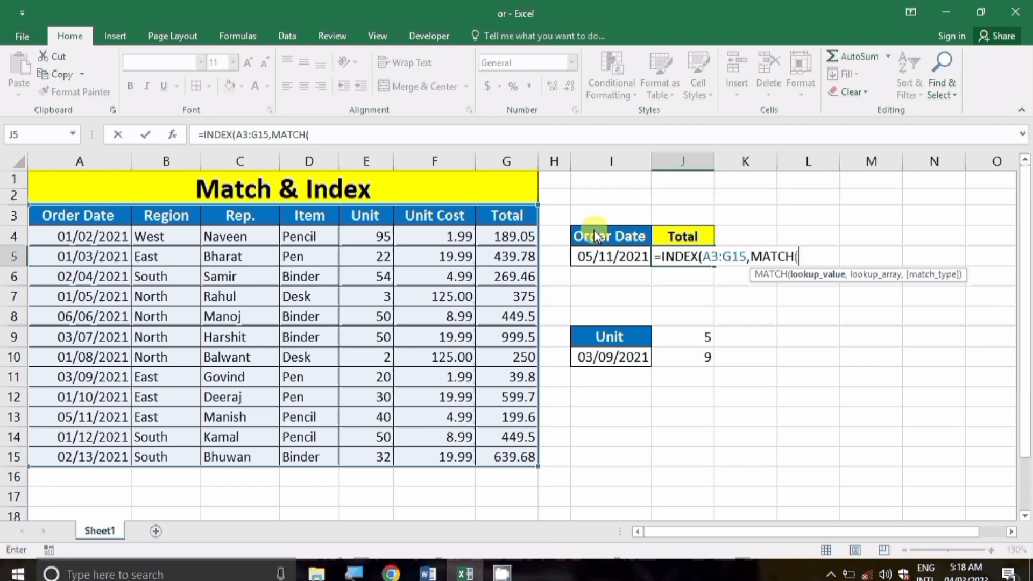
{"action": "left_click", "coordinate": [601, 258]}
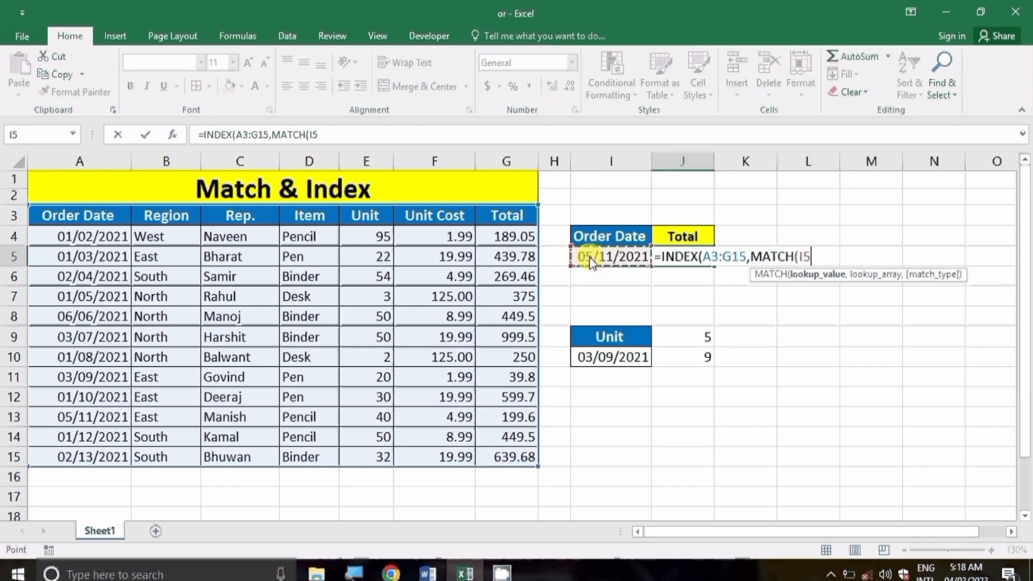
{"action": "type", "text": ","}
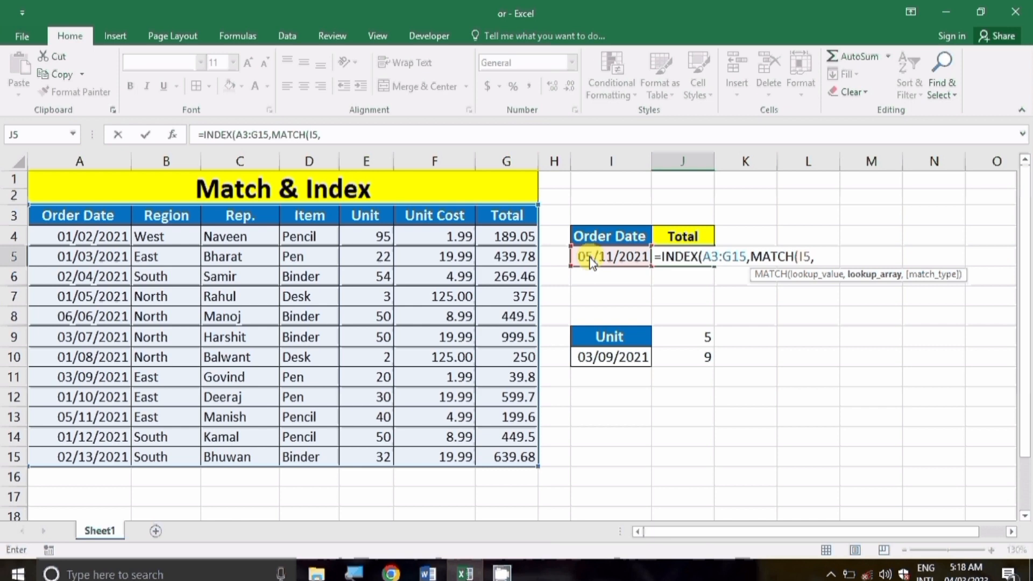
{"action": "left_click", "coordinate": [92, 218]}
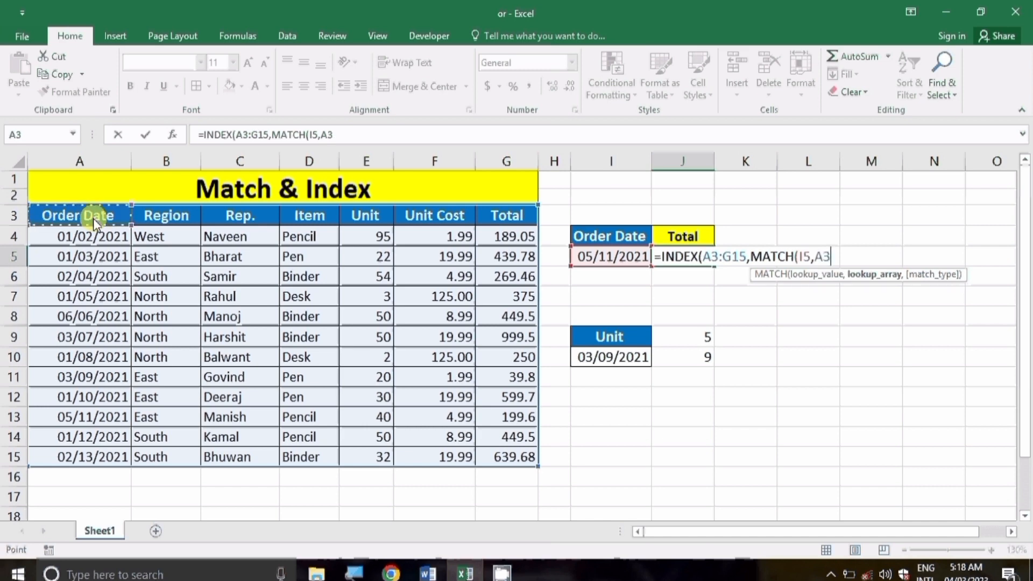
{"action": "key", "text": "ctrl+shift+Down"}
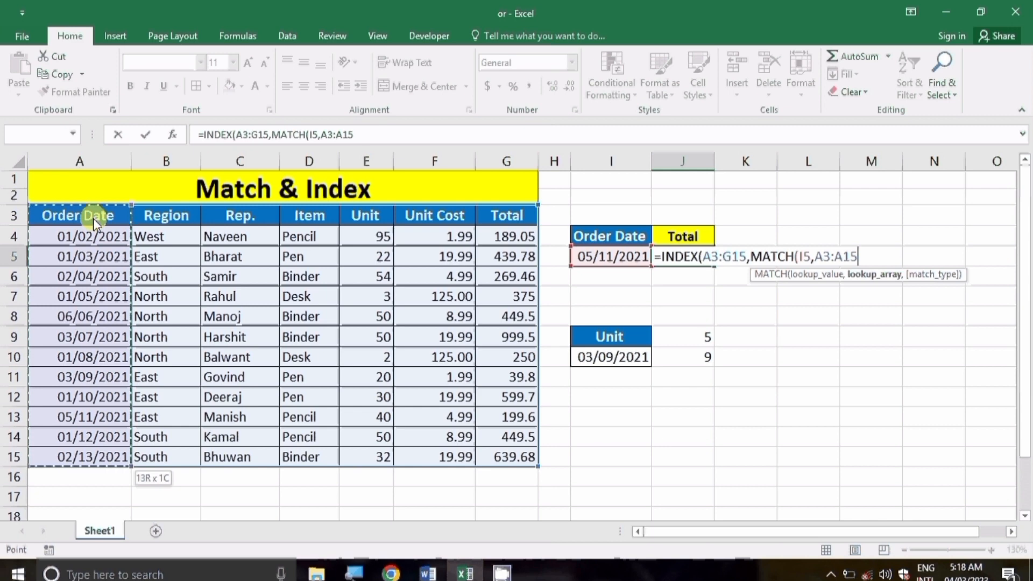
{"action": "type", "text": ","}
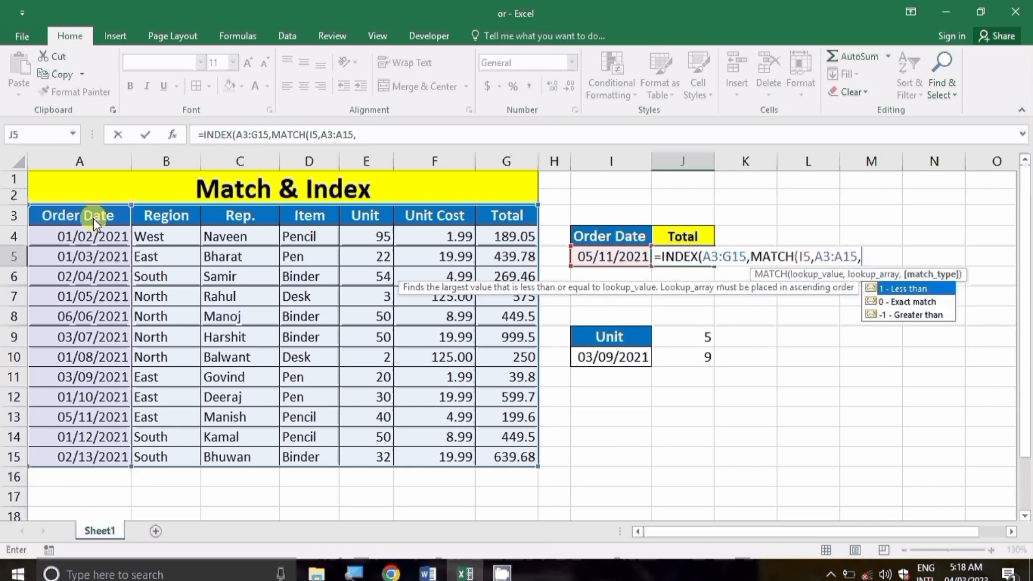
{"action": "type", "text": "0)"}
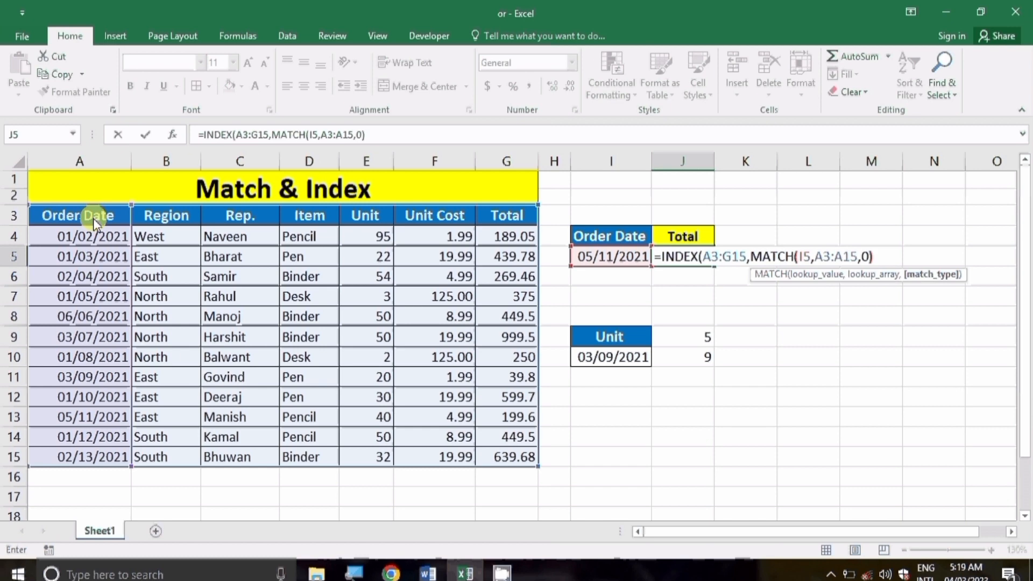
{"action": "type", "text": ","}
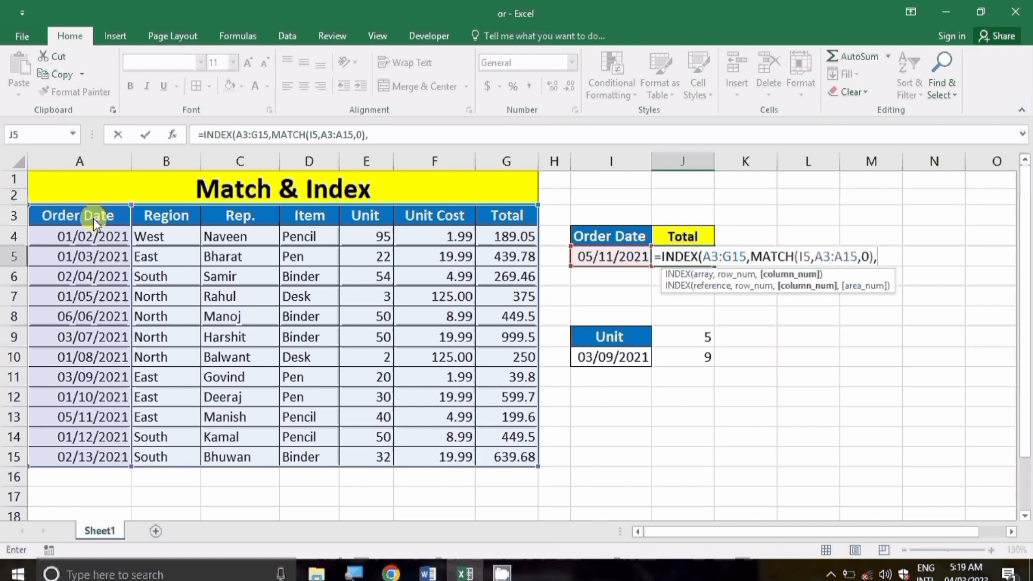
{"action": "type", "text": "match"}
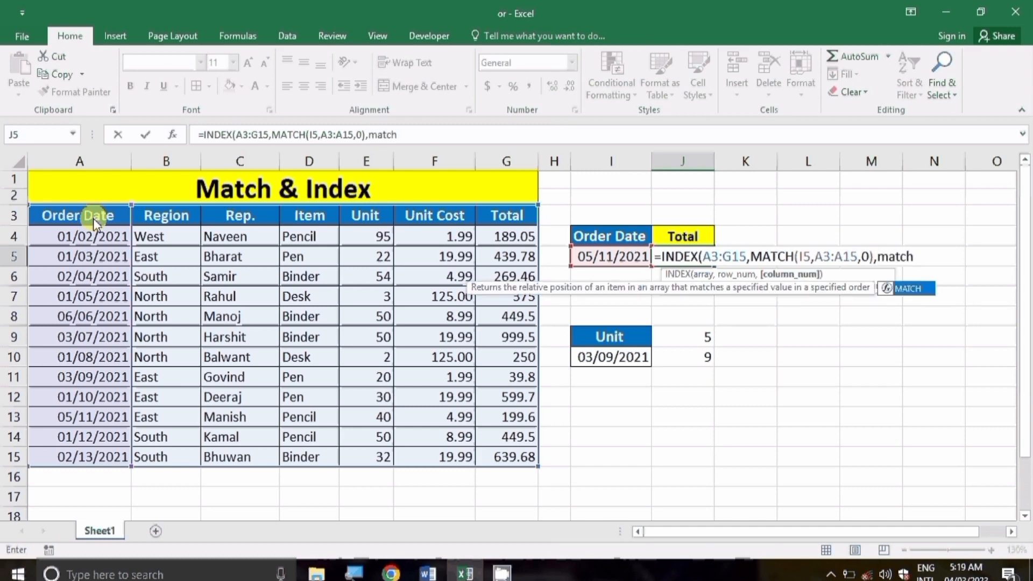
Step: Add MATCH(J4,A3:G3,0) as the column argument so J5 returns 199.6, matching G13
{"action": "key", "text": "Tab"}
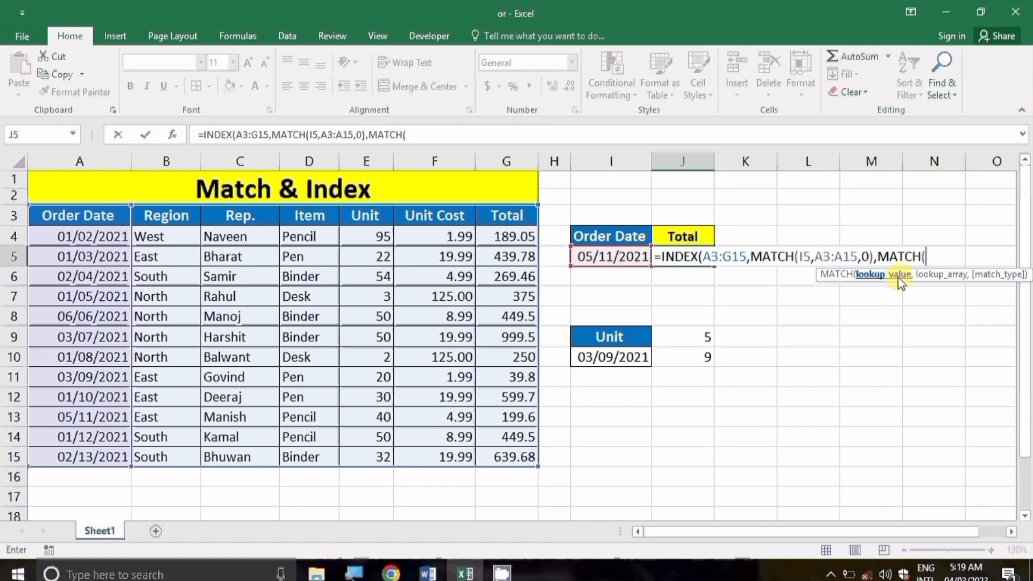
{"action": "left_click", "coordinate": [685, 234]}
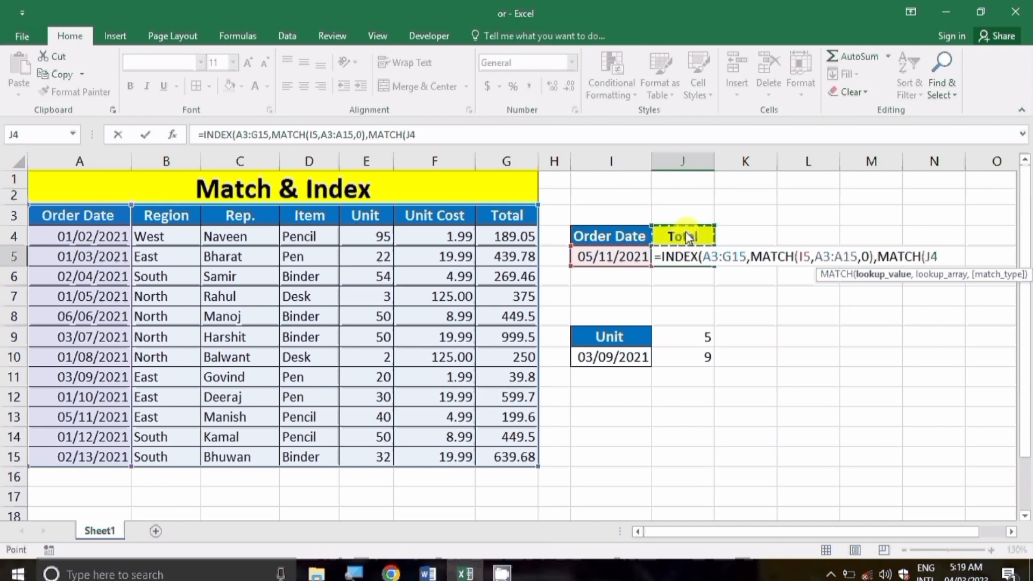
{"action": "type", "text": ","}
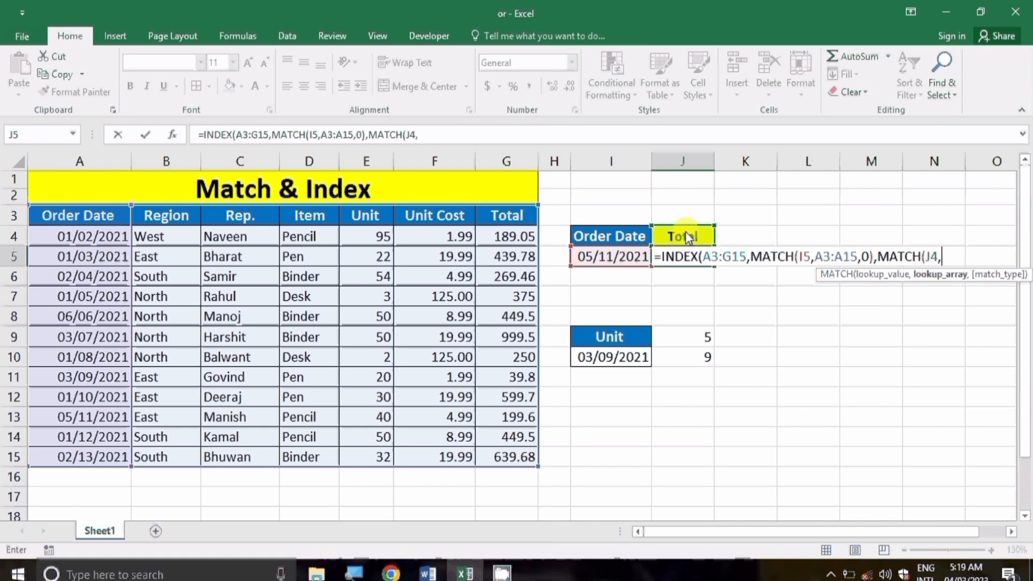
{"action": "left_click", "coordinate": [48, 218]}
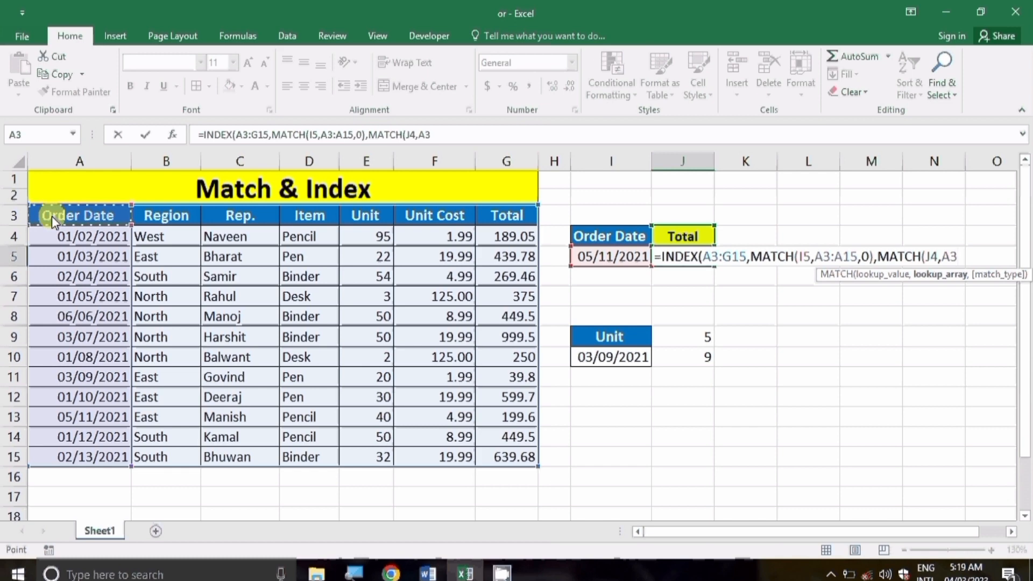
{"action": "key", "text": "ctrl+shift+Right"}
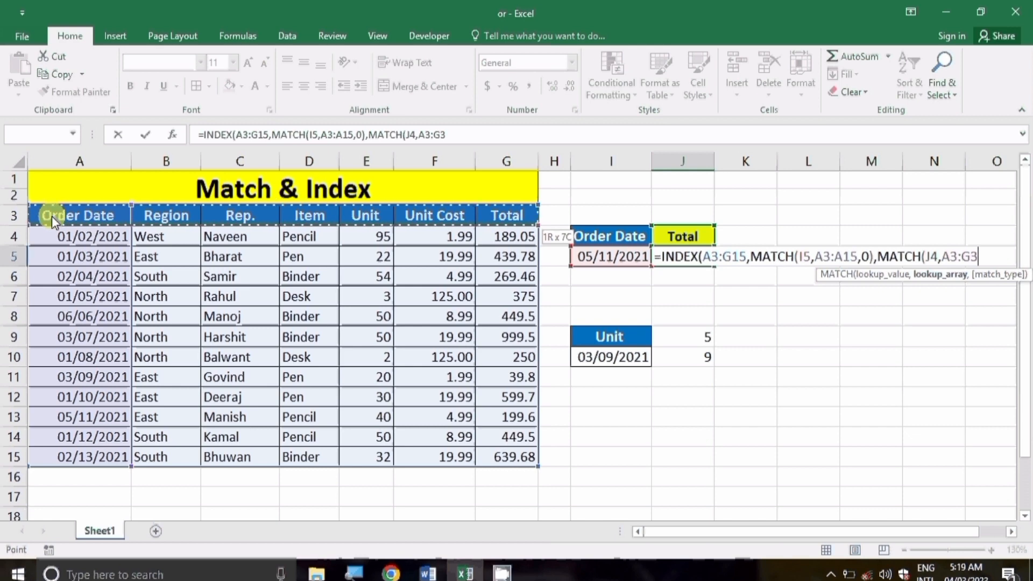
{"action": "type", "text": ","}
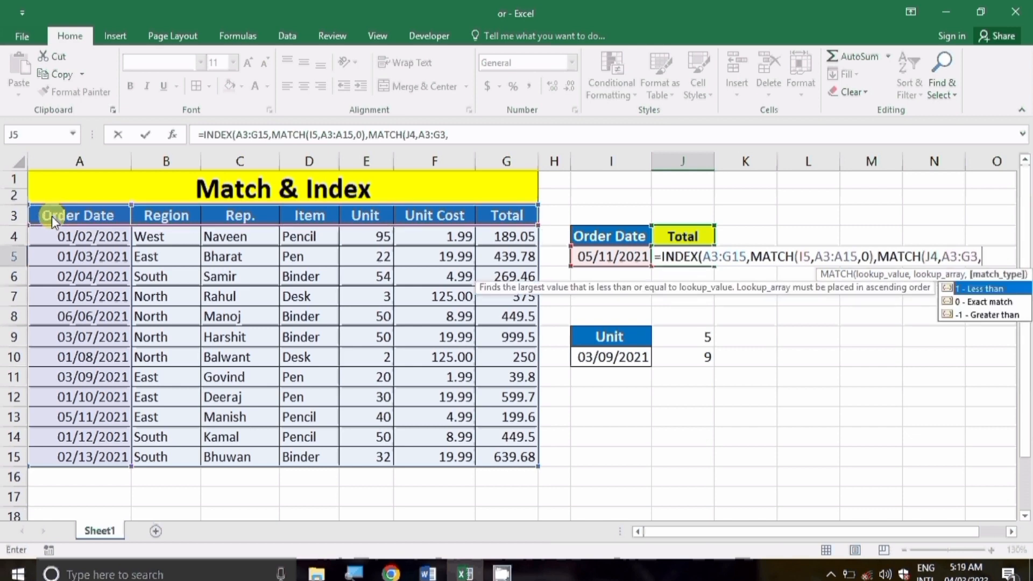
{"action": "type", "text": "0"}
{"action": "type", "text": ")"}
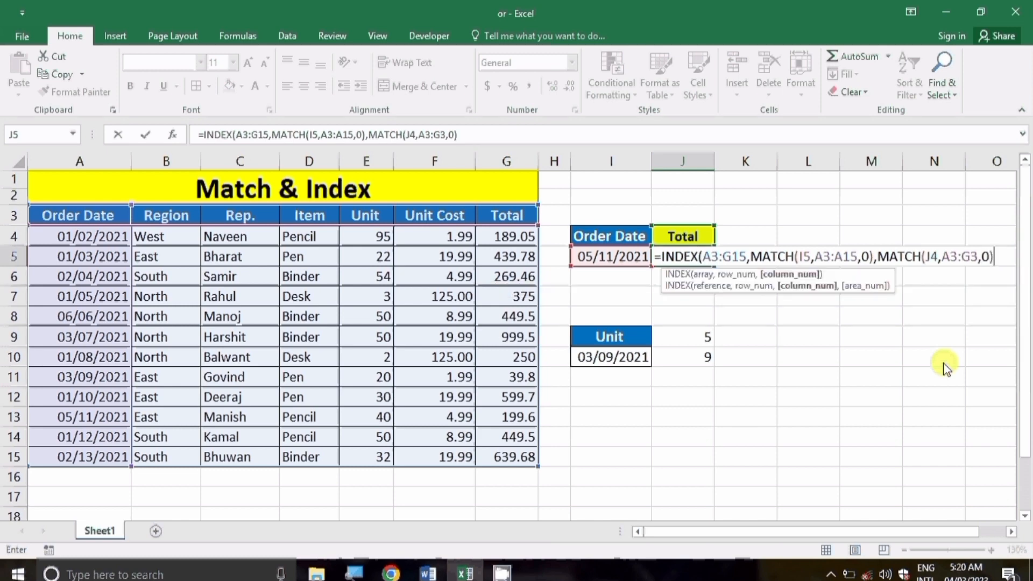
{"action": "type", "text": ")"}
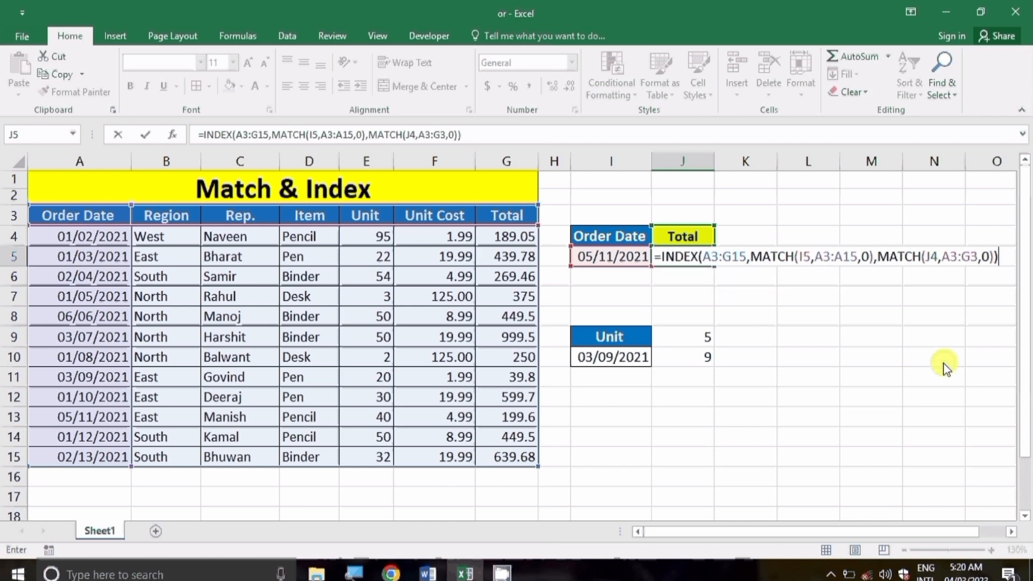
{"action": "key", "text": "shift+Tab"}
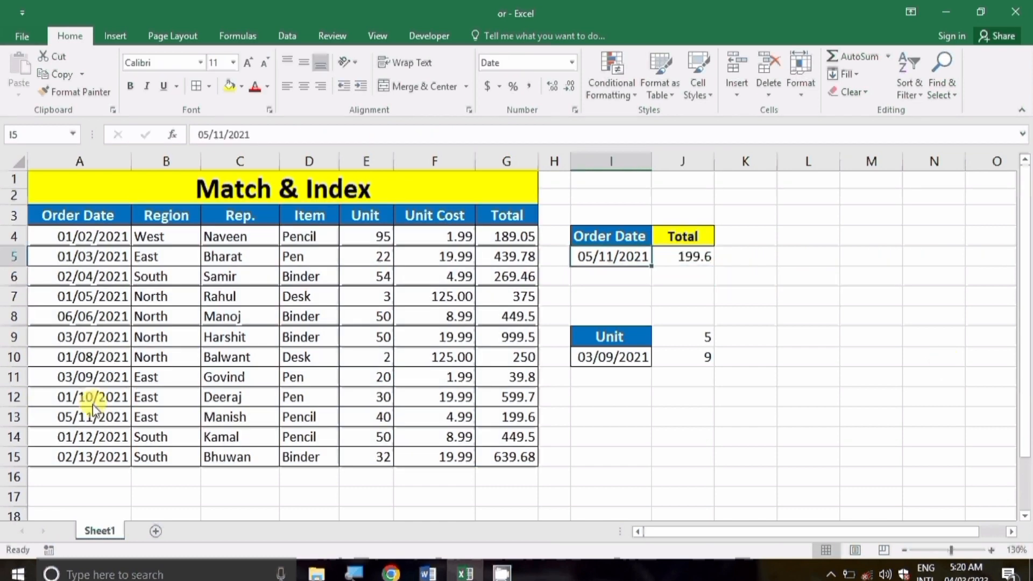
{"action": "left_click", "coordinate": [506, 417]}
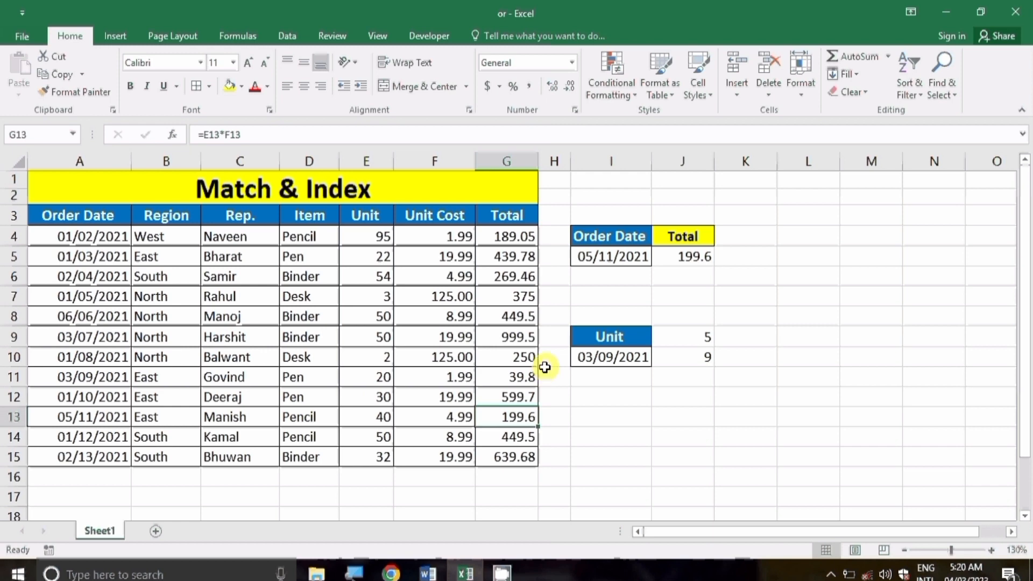
{"action": "left_click", "coordinate": [662, 235]}
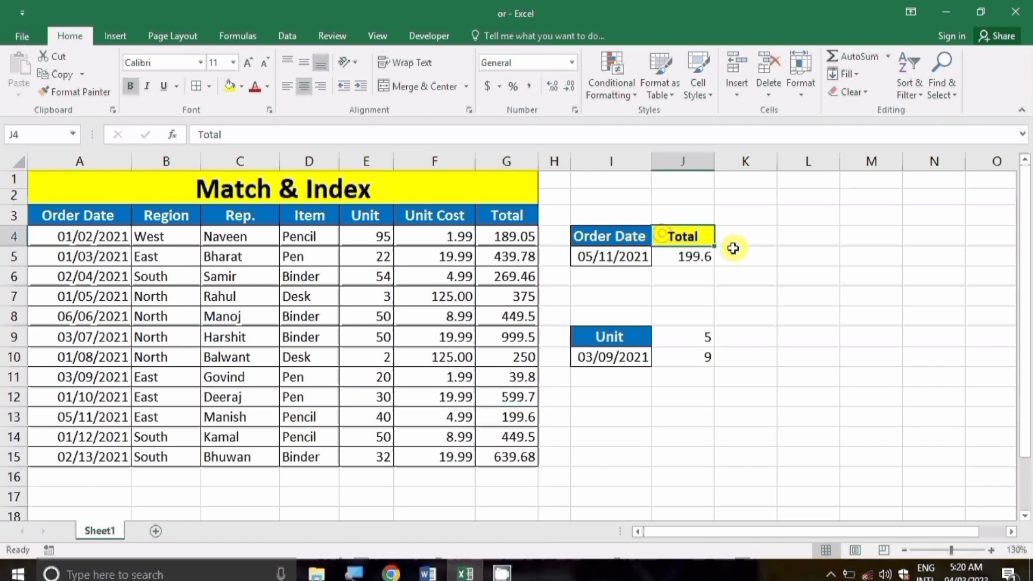
Step: Test the lookup by changing the J4 header to Item, then undo it back to Total
{"action": "type", "text": "i"}
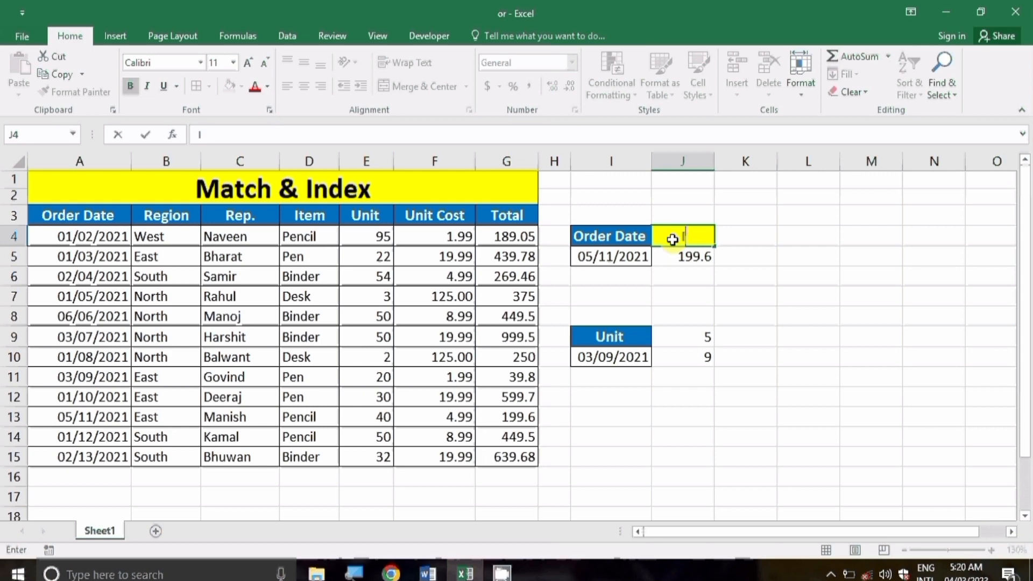
{"action": "type", "text": "tem"}
{"action": "key", "text": "Return"}
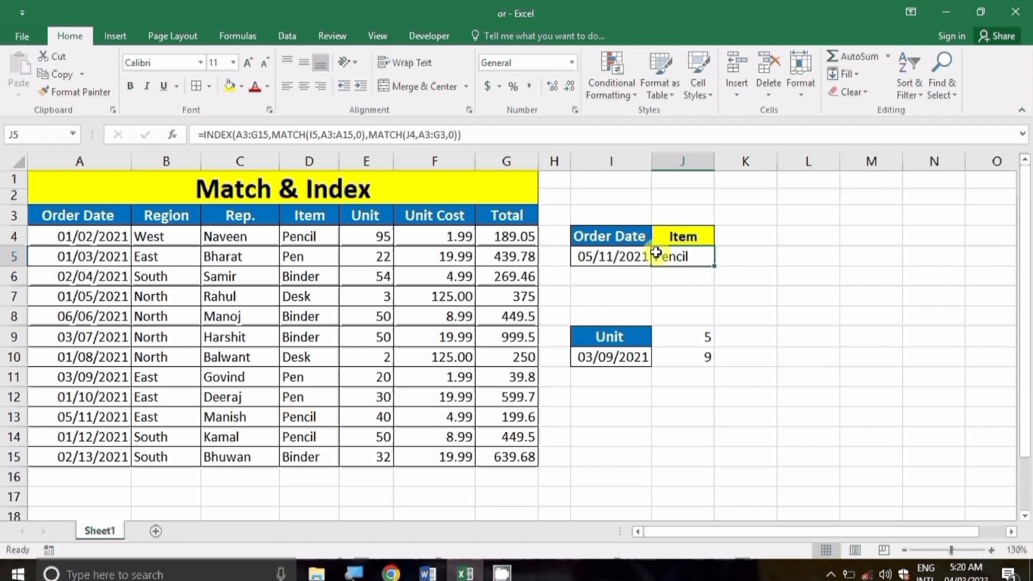
{"action": "key", "text": "ctrl+z"}
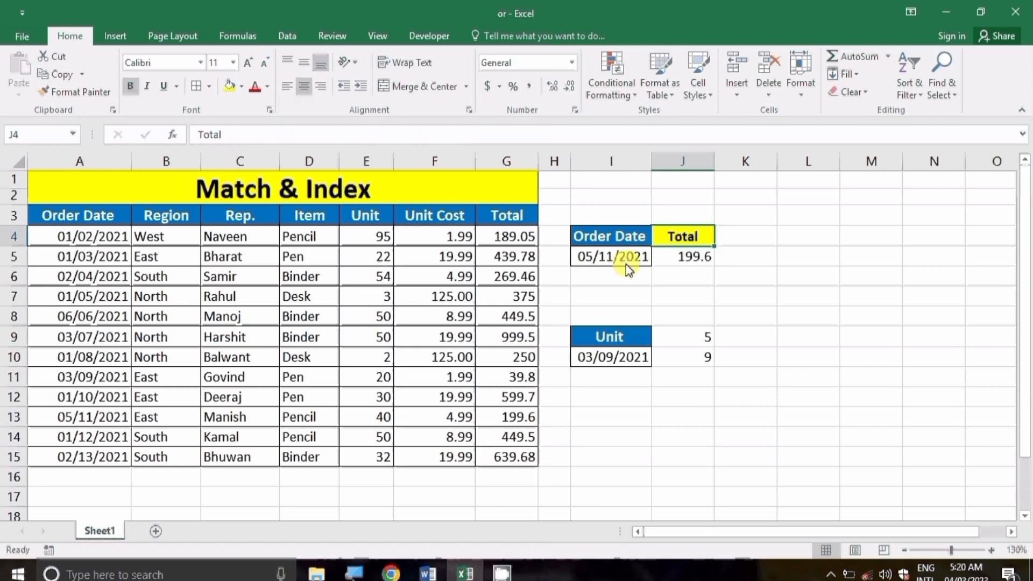
Step: Edit the I5 date to 01/03/2021 so J5 returns 439.78
{"action": "left_click", "coordinate": [625, 263]}
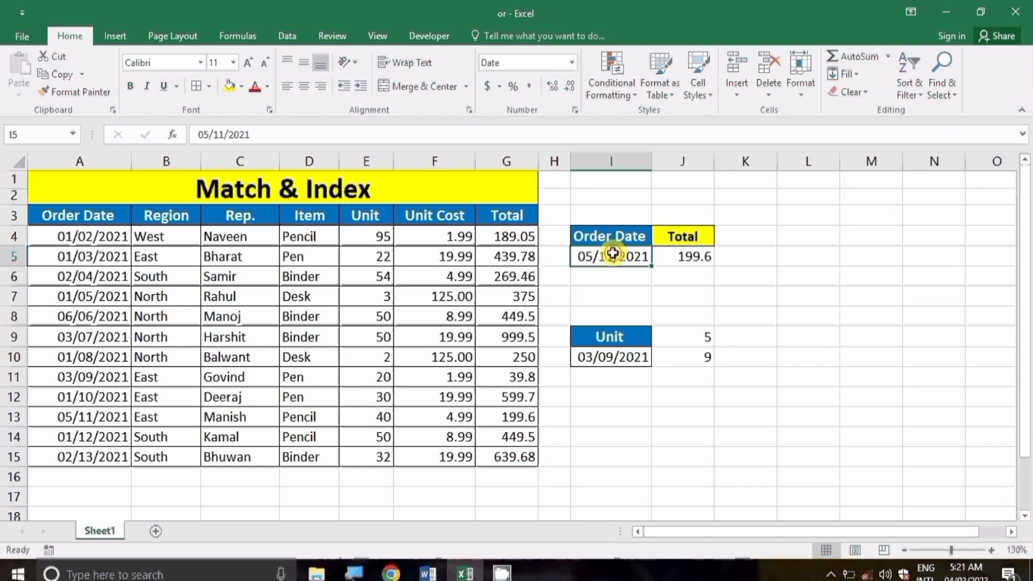
{"action": "double_click", "coordinate": [612, 254]}
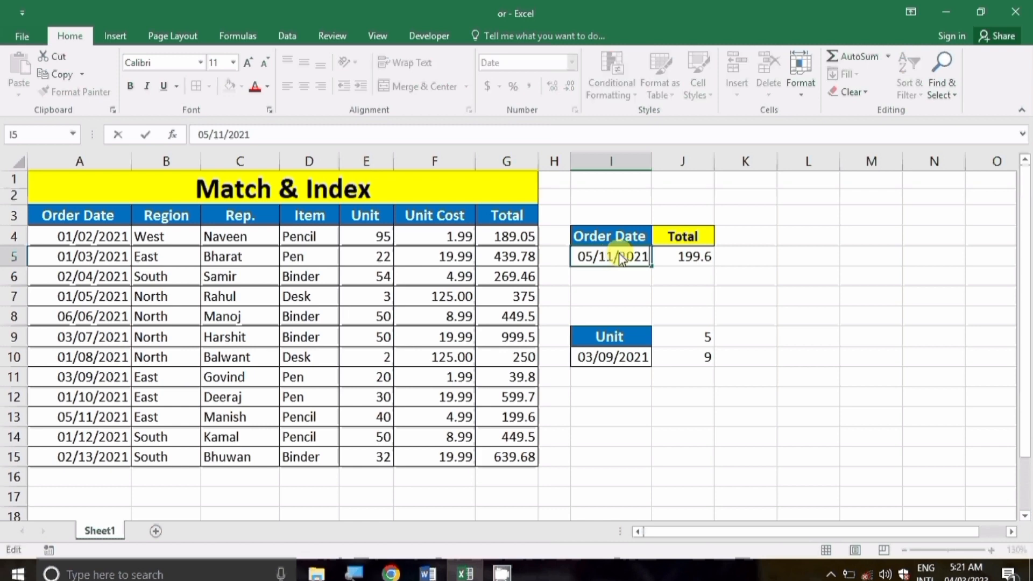
{"action": "key", "text": "BackSpace"}
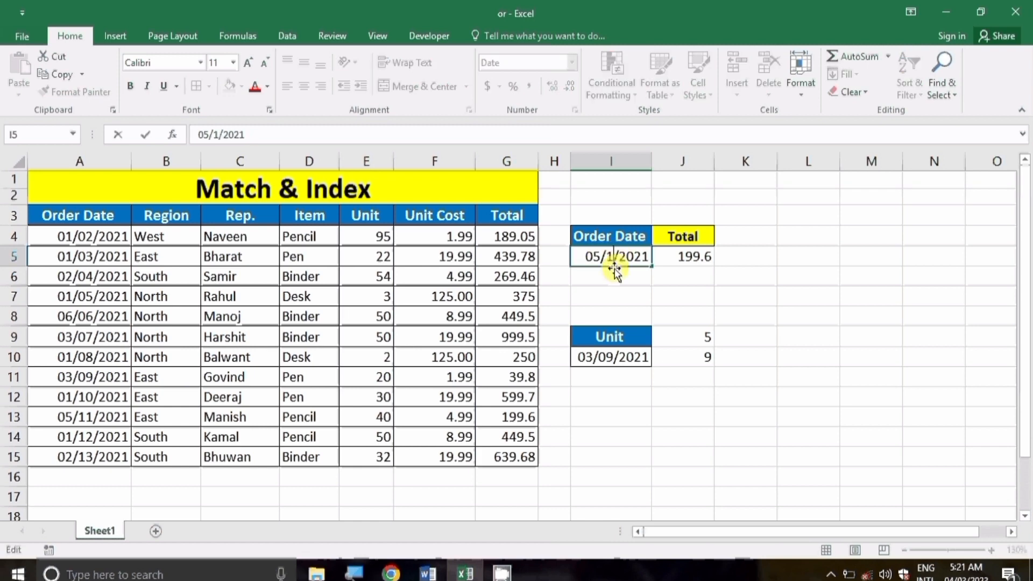
{"action": "key", "text": "BackSpace"}
{"action": "type", "text": "03"}
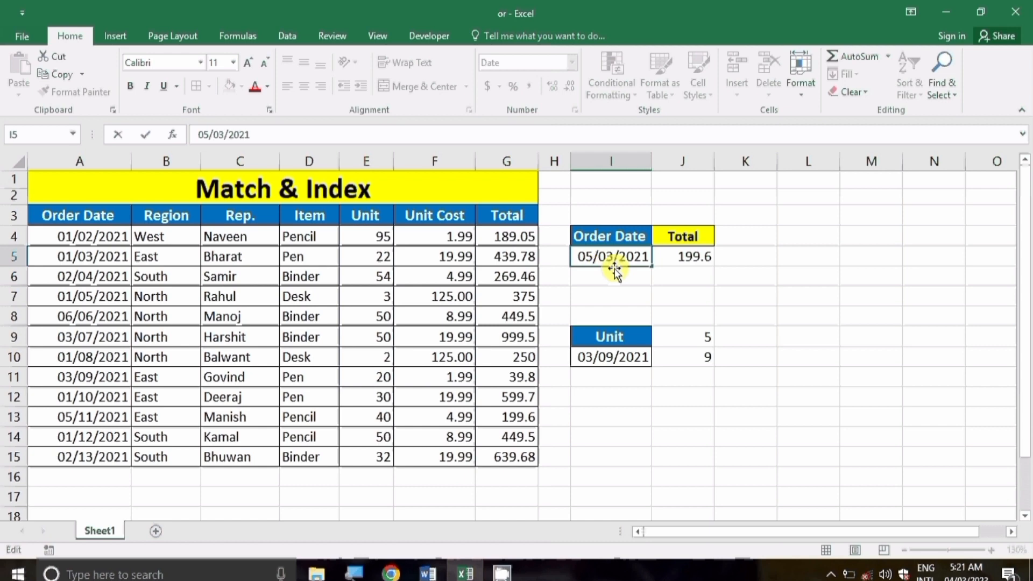
{"action": "key", "text": "Left"}
{"action": "key", "text": "Left"}
{"action": "key", "text": "Left"}
{"action": "key", "text": "BackSpace"}
{"action": "type", "text": "1"}
{"action": "key", "text": "Return"}
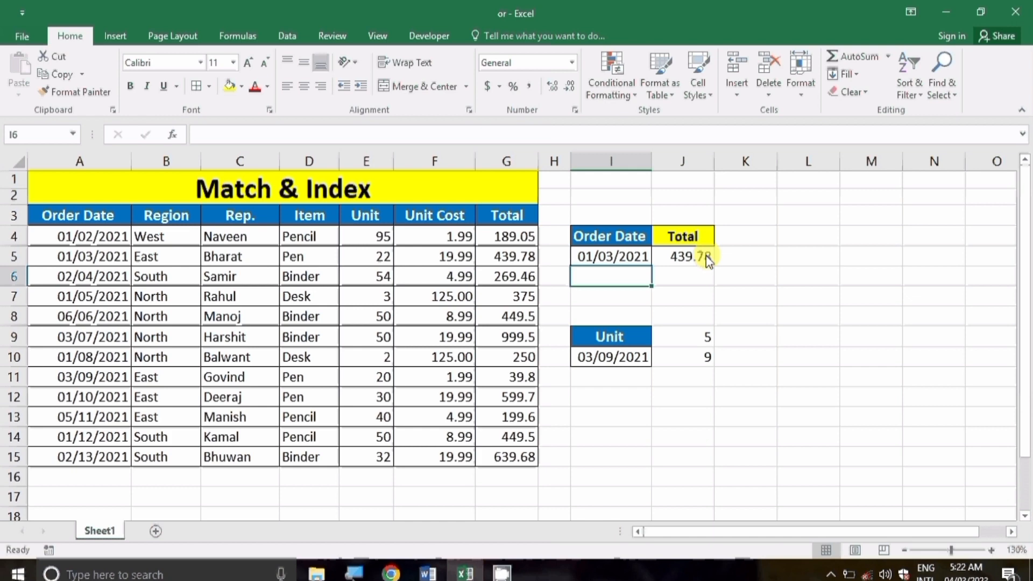
{"action": "left_click", "coordinate": [688, 302]}
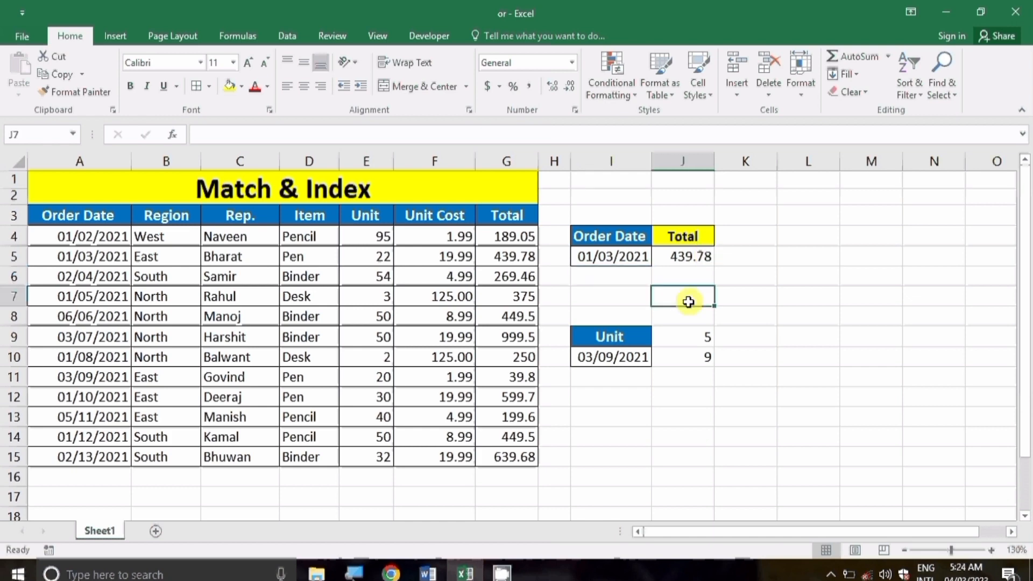